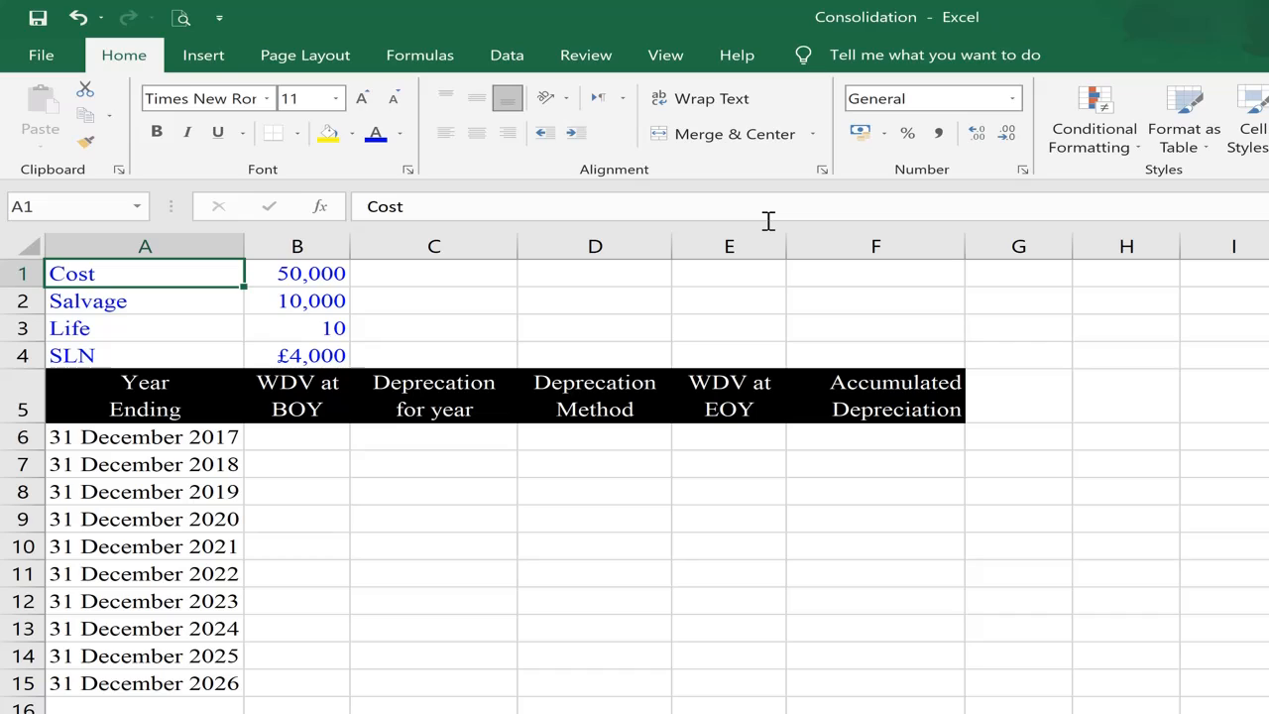
Step: Re-enter the straight-line depreciation formula in B4 as =SLN(B1,B2,B3), using the cost, salvage and life cells
key(Right)
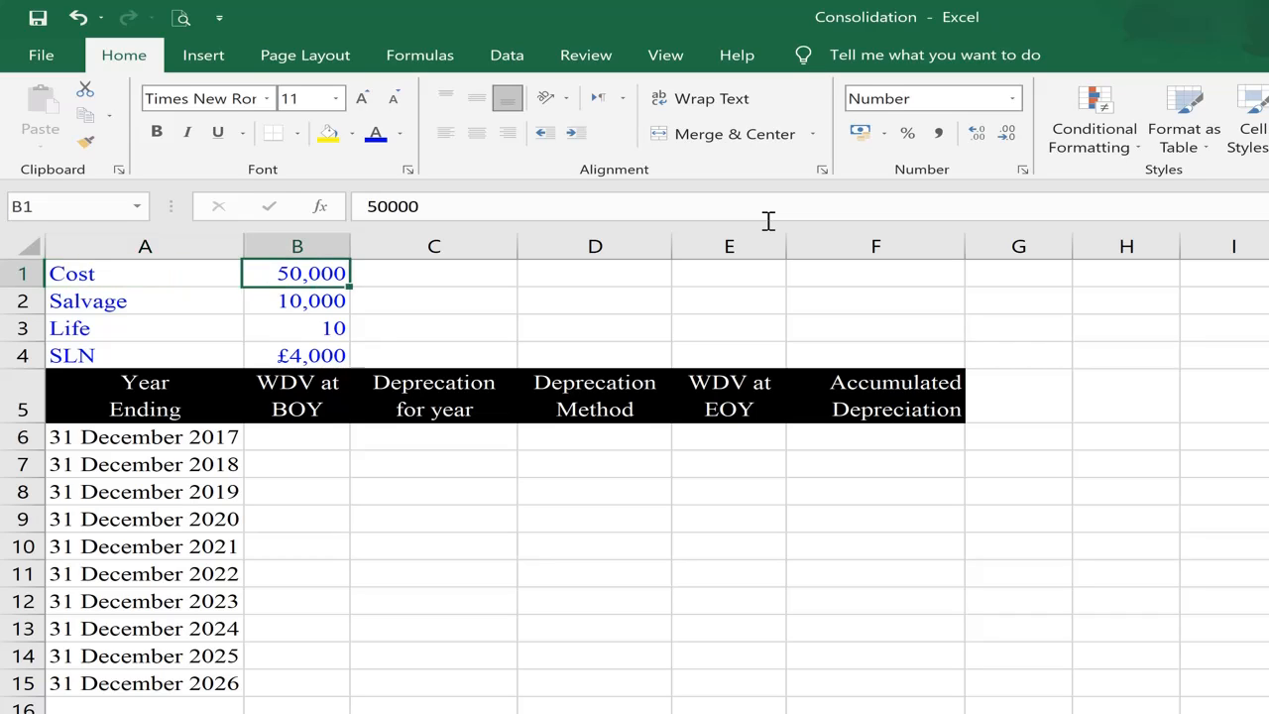
key(Down)
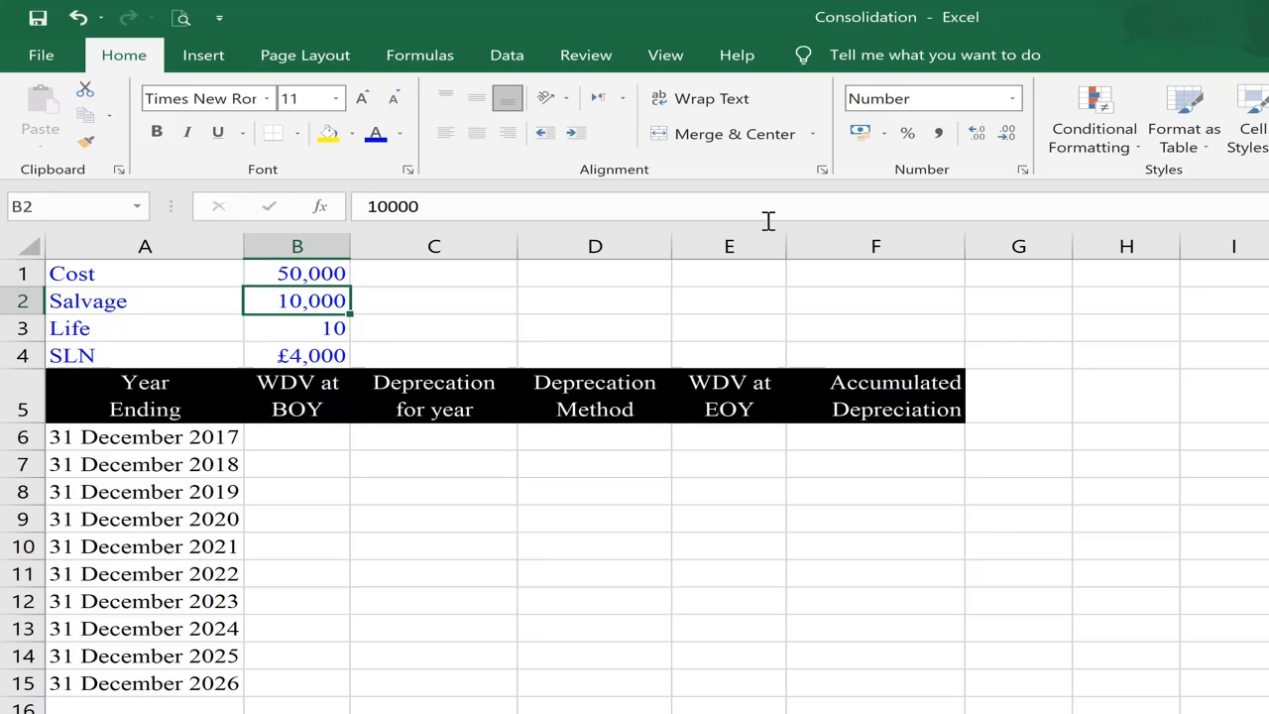
key(Down)
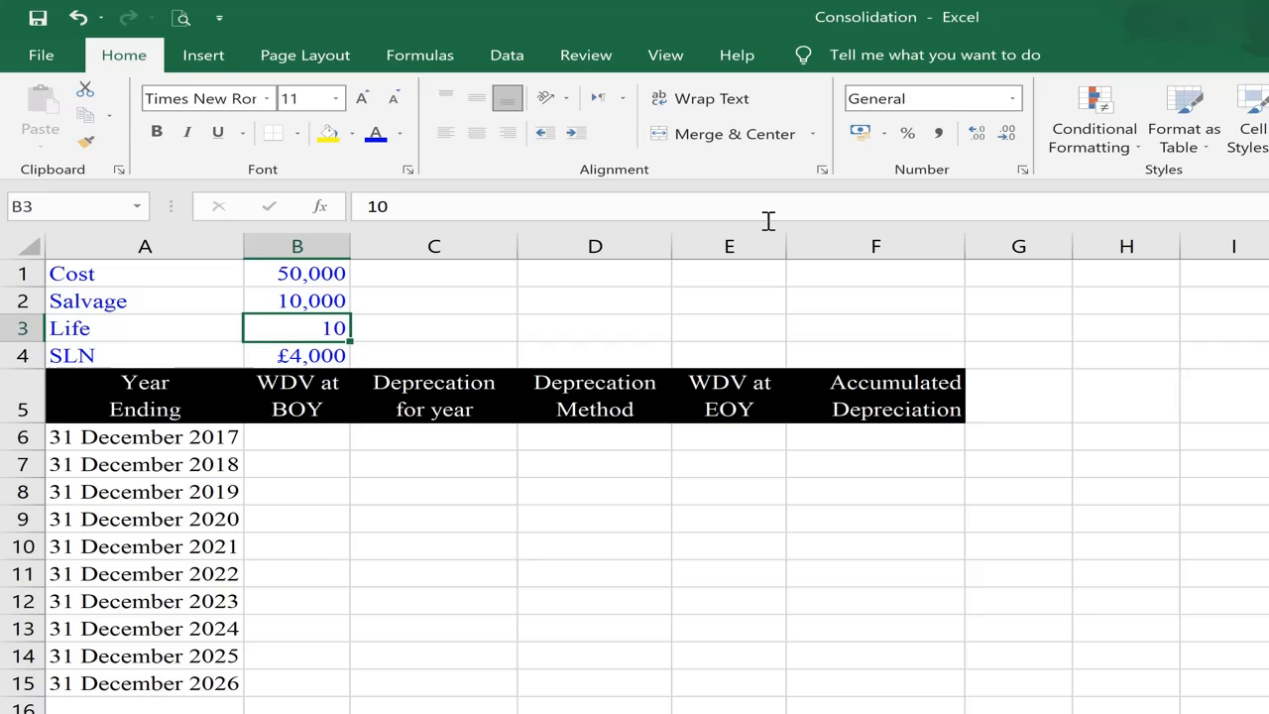
key(Left)
key(Right)
key(Down)
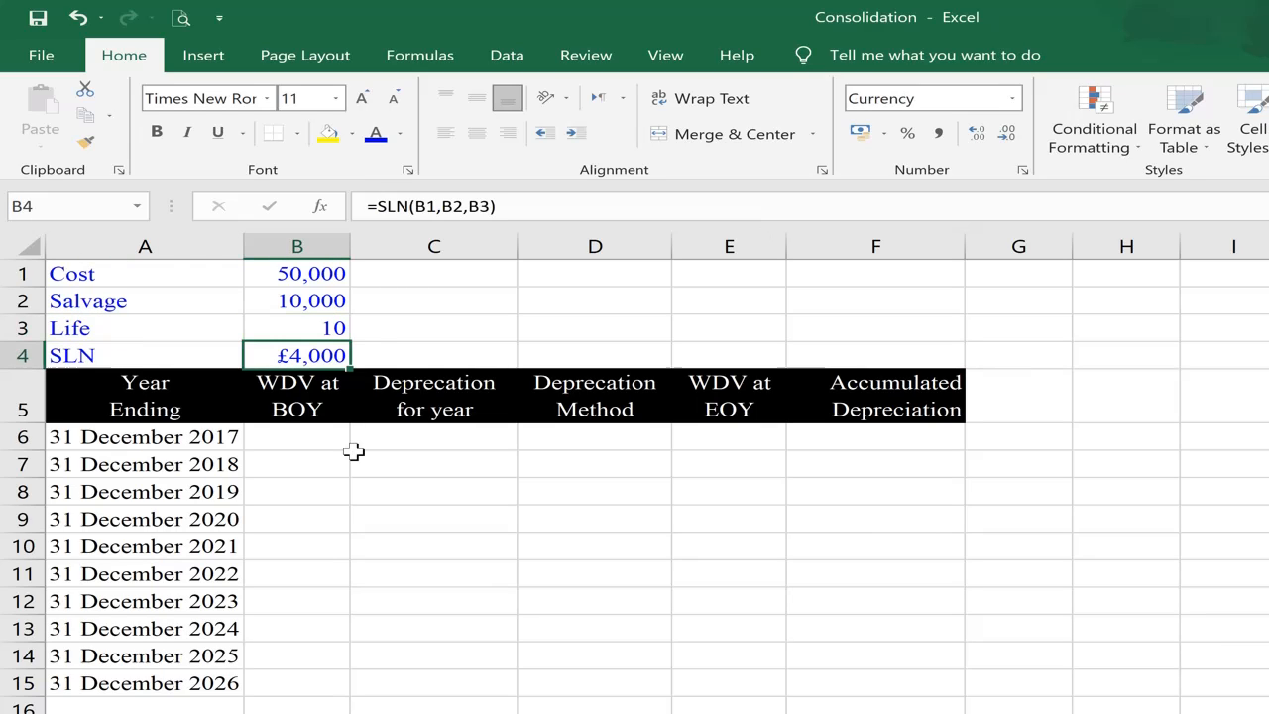
text(=)
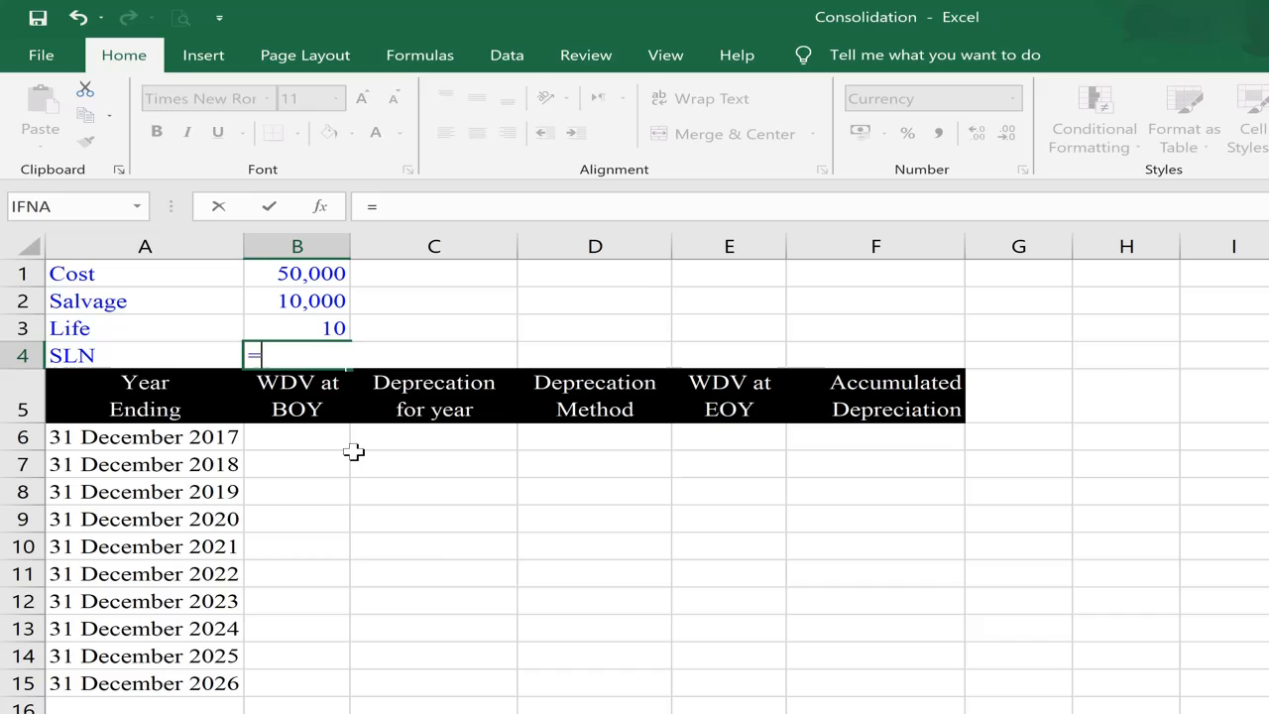
text(sln)
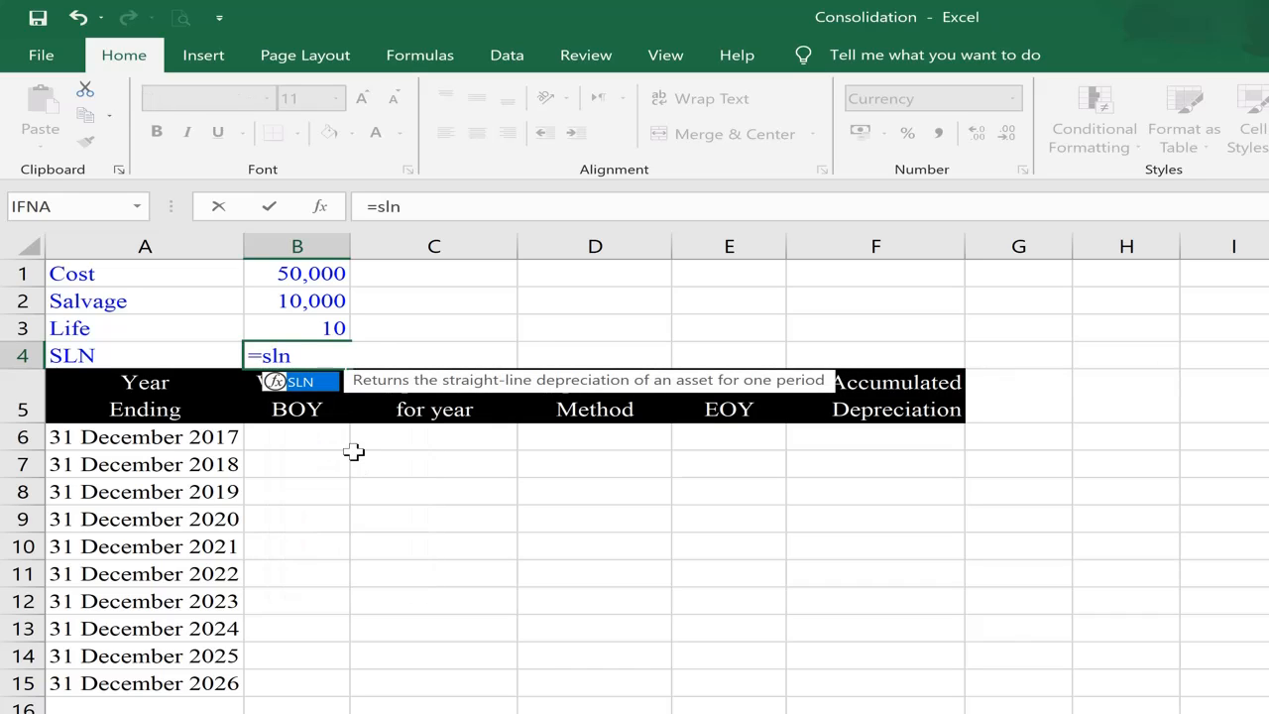
text(()
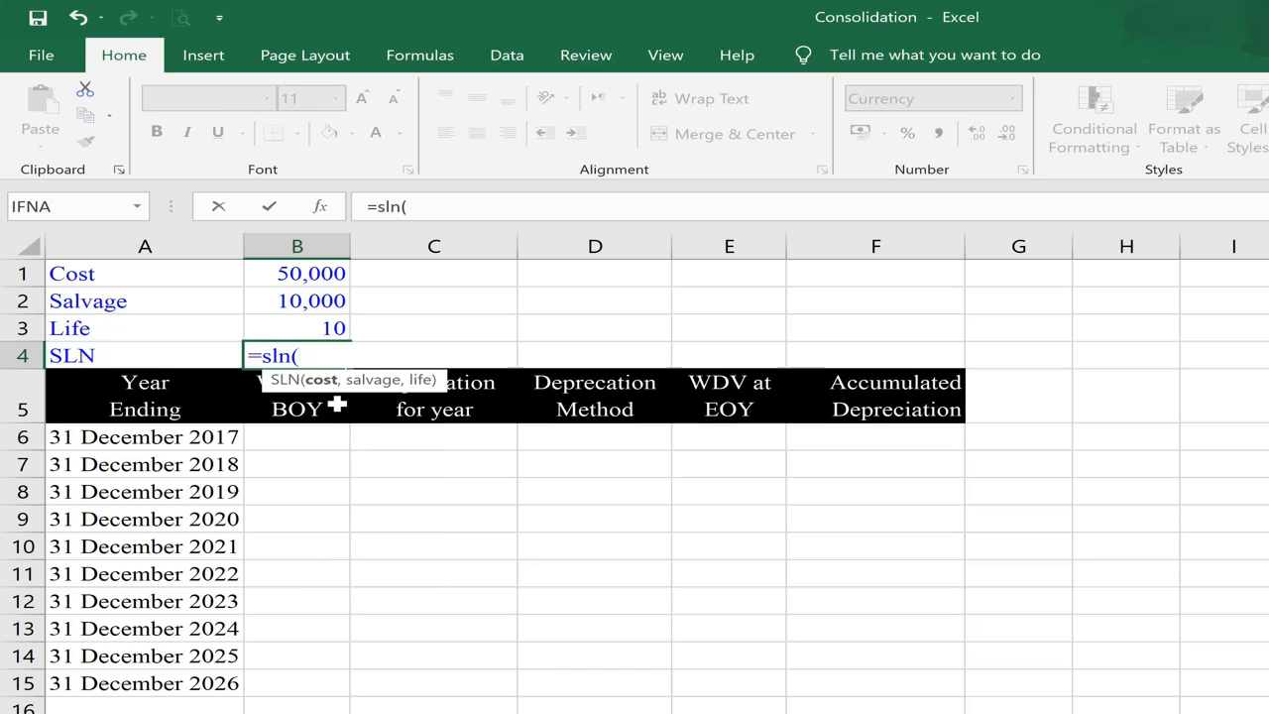
click(313, 273)
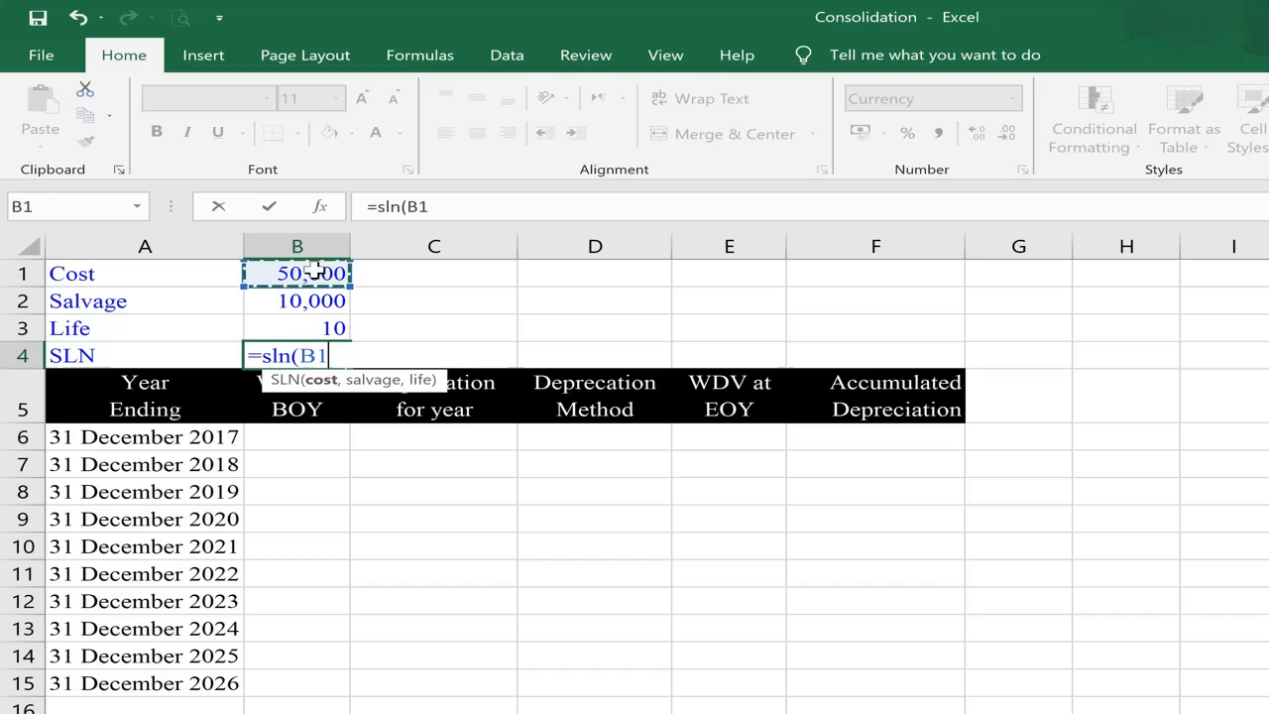
text(,)
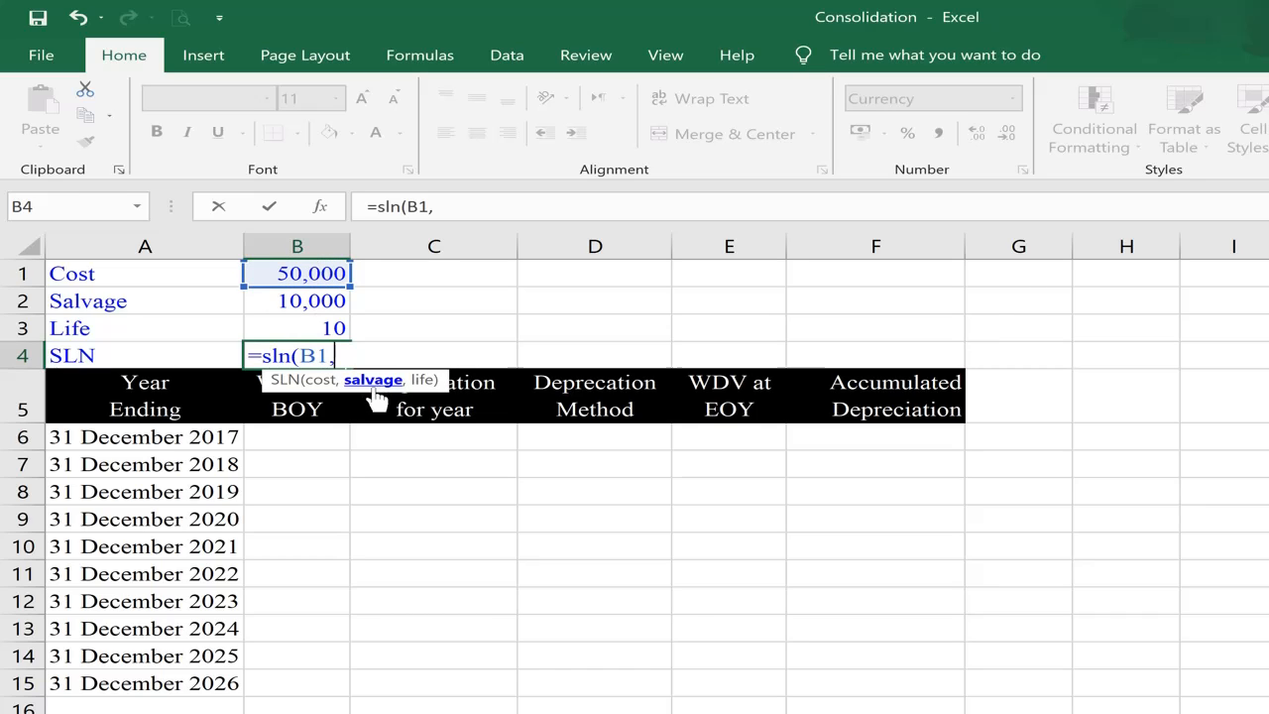
click(314, 303)
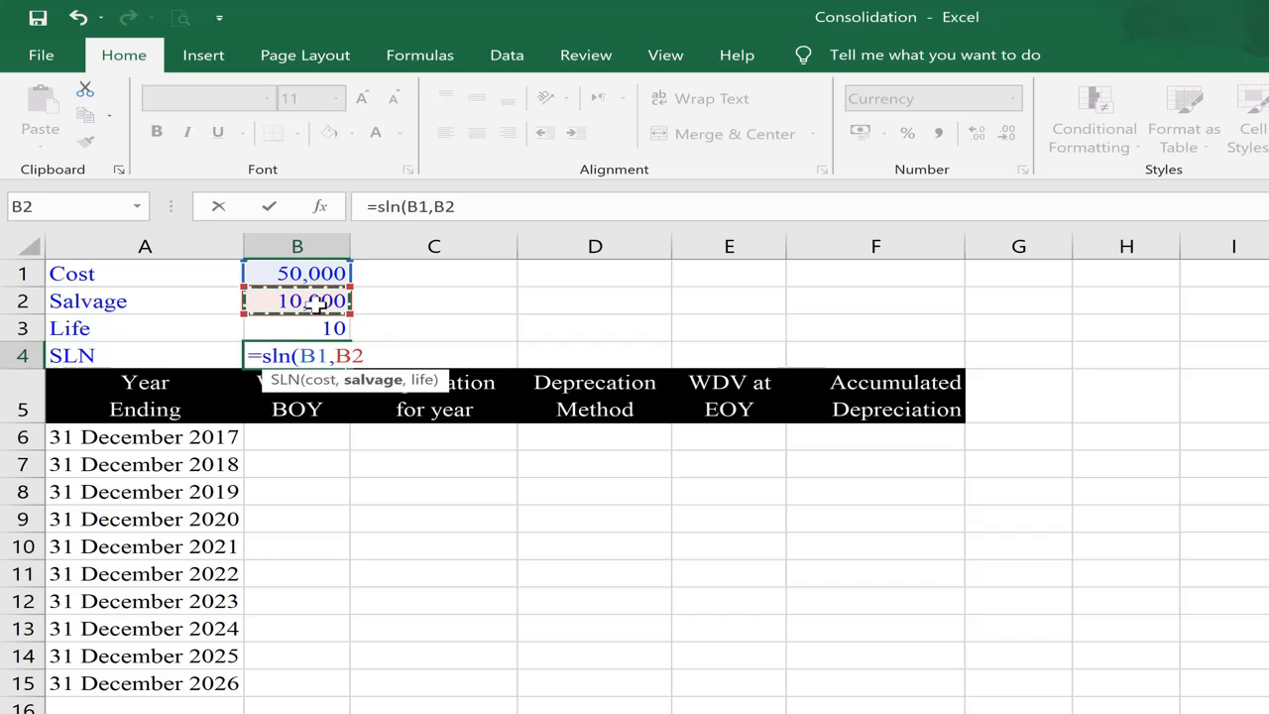
text(,)
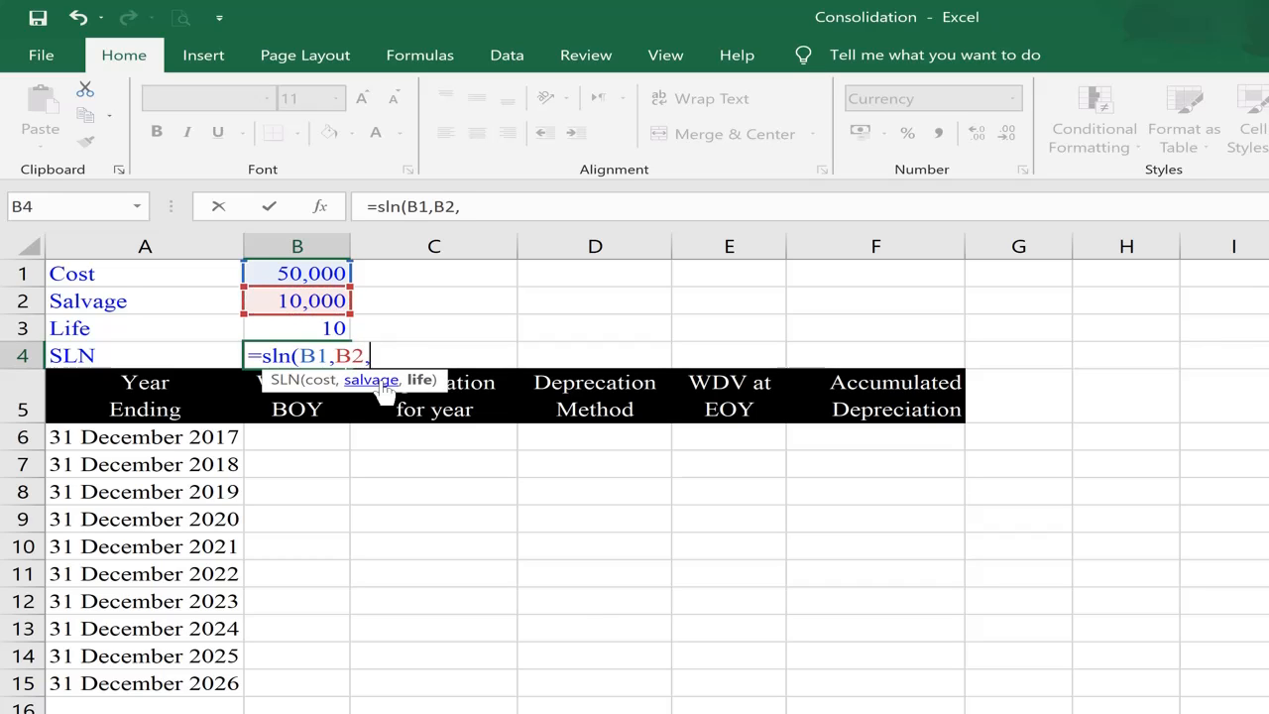
click(294, 326)
text())
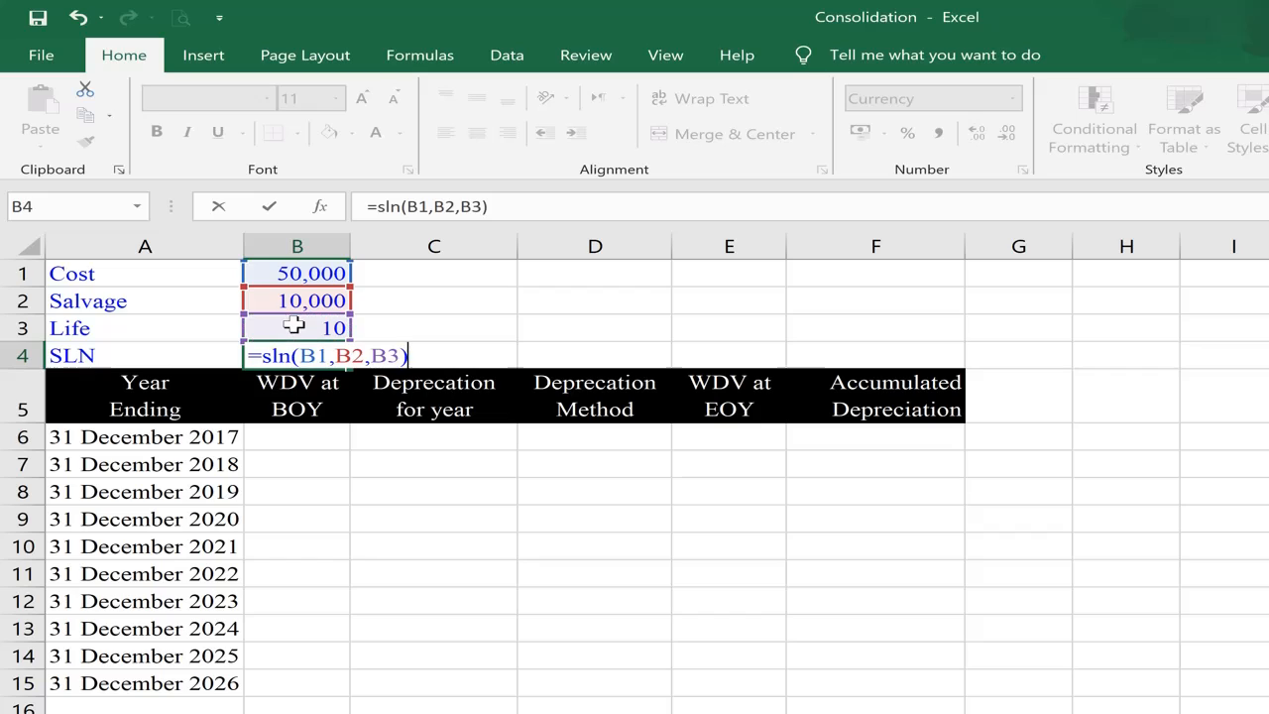
key(Return)
key(Up)
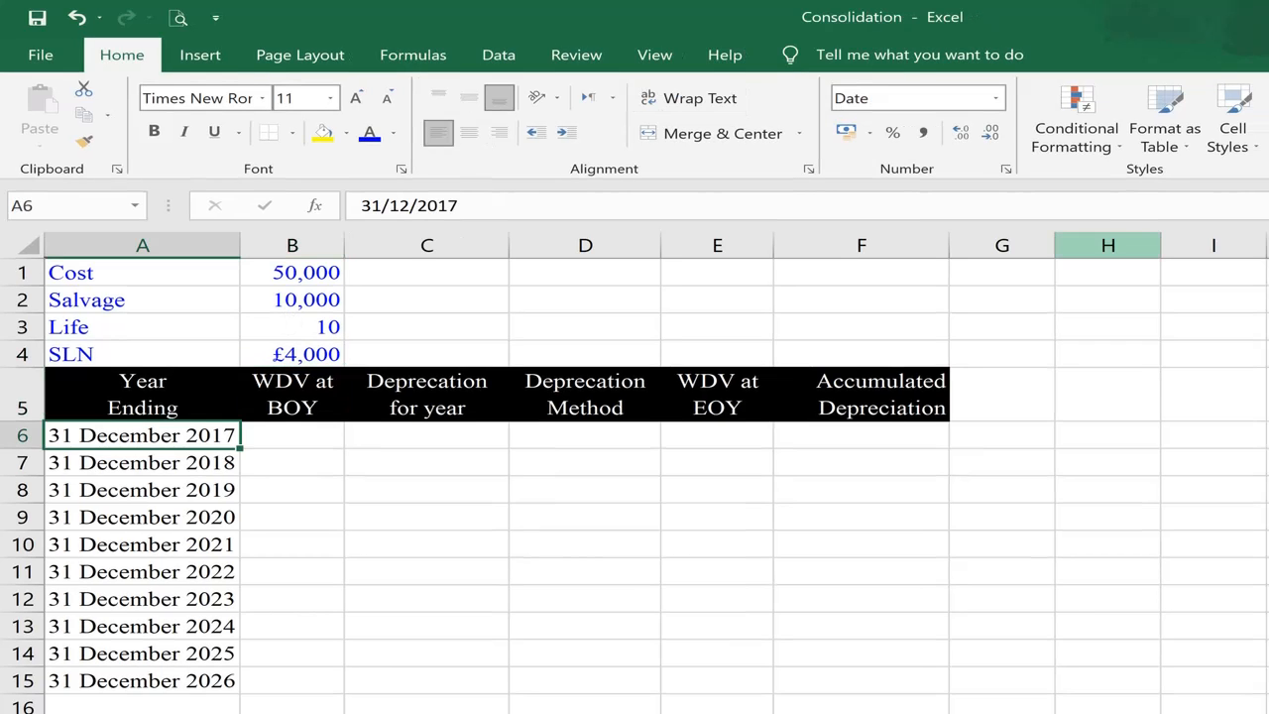
Step: Look over the year-ending dates in A6:A15 that the depreciation schedule covers
key(Down)
key(Up)
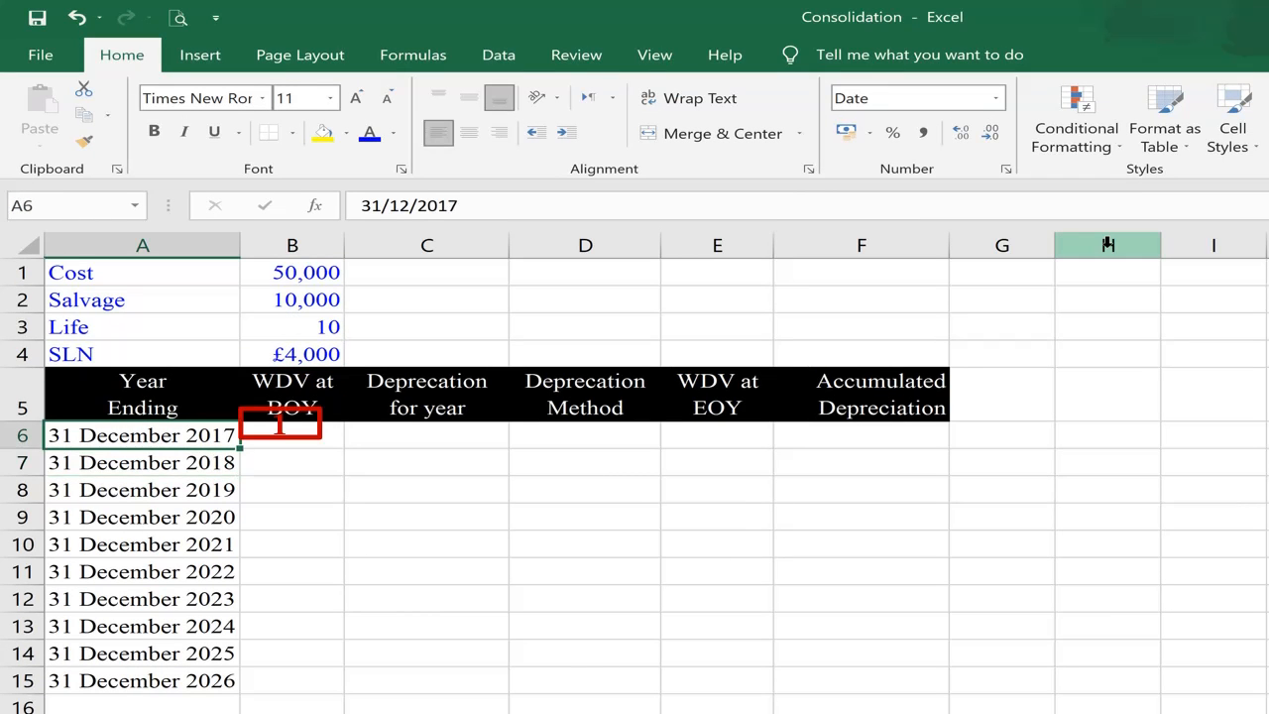
key(ctrl+shift+Down)
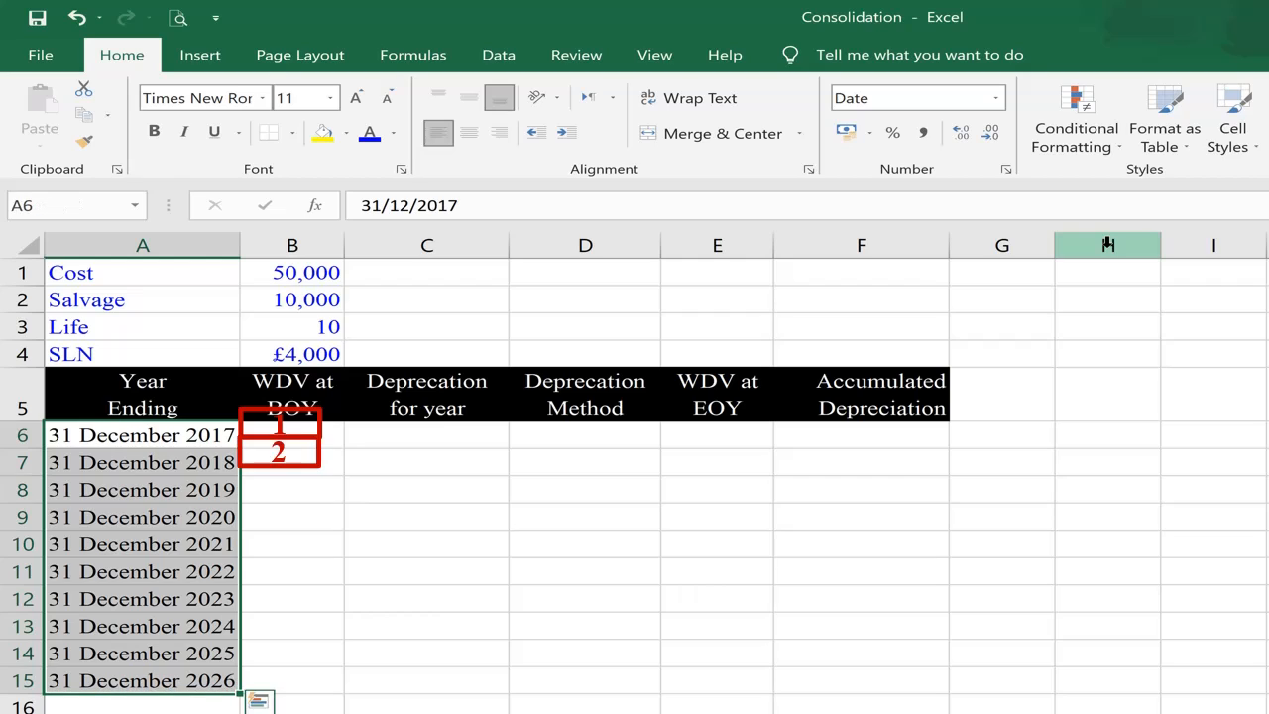
key(Down)
key(Up)
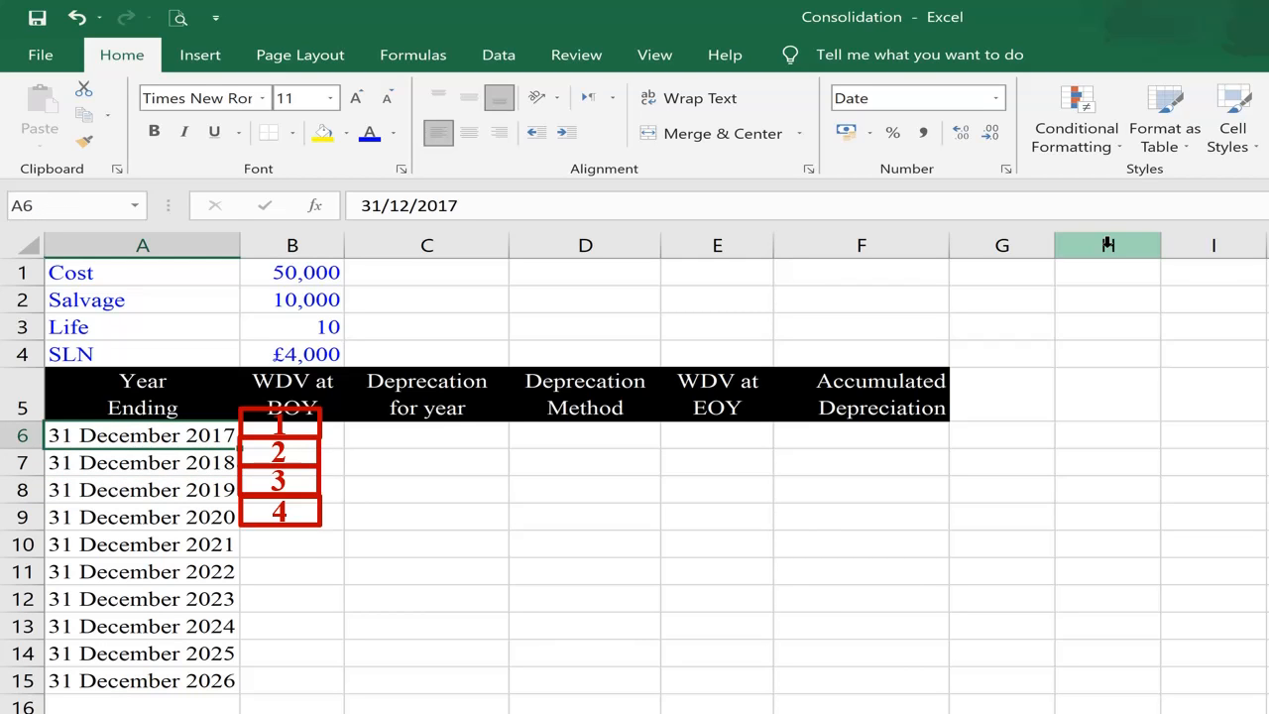
key(ctrl+Down)
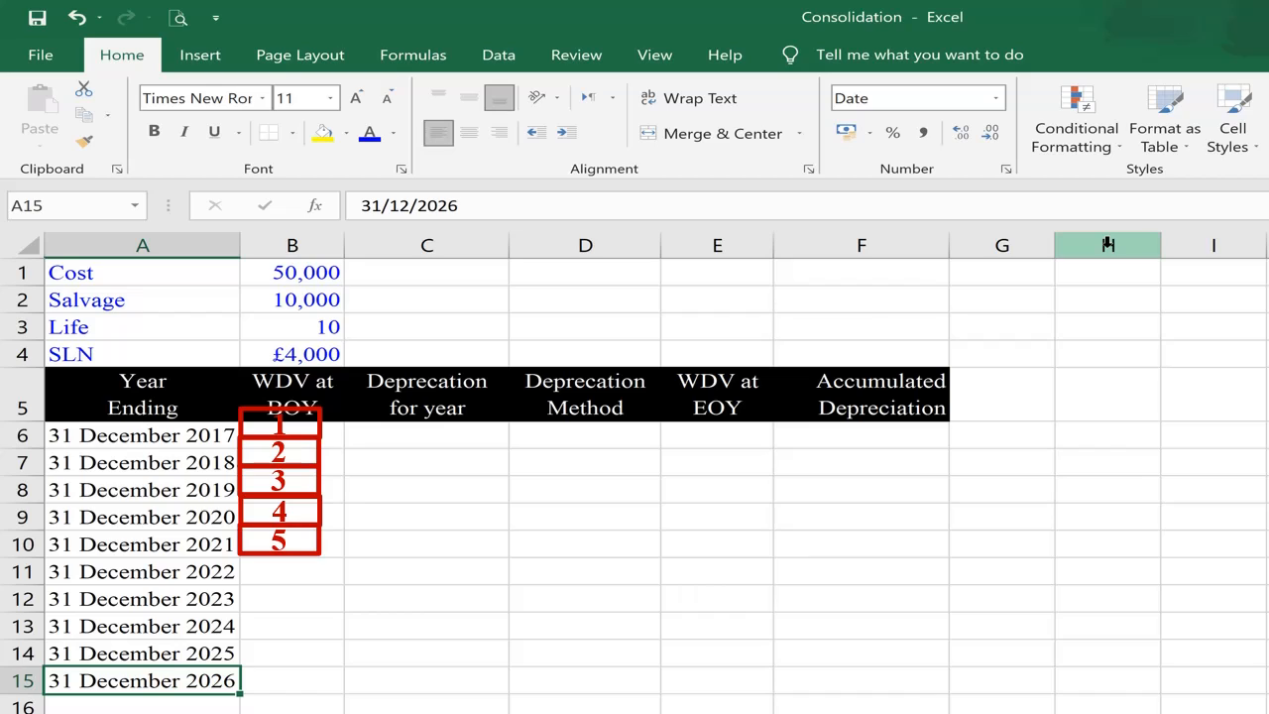
key(ctrl+Up)
key(Down)
key(Down)
key(Down)
key(Down)
key(Down)
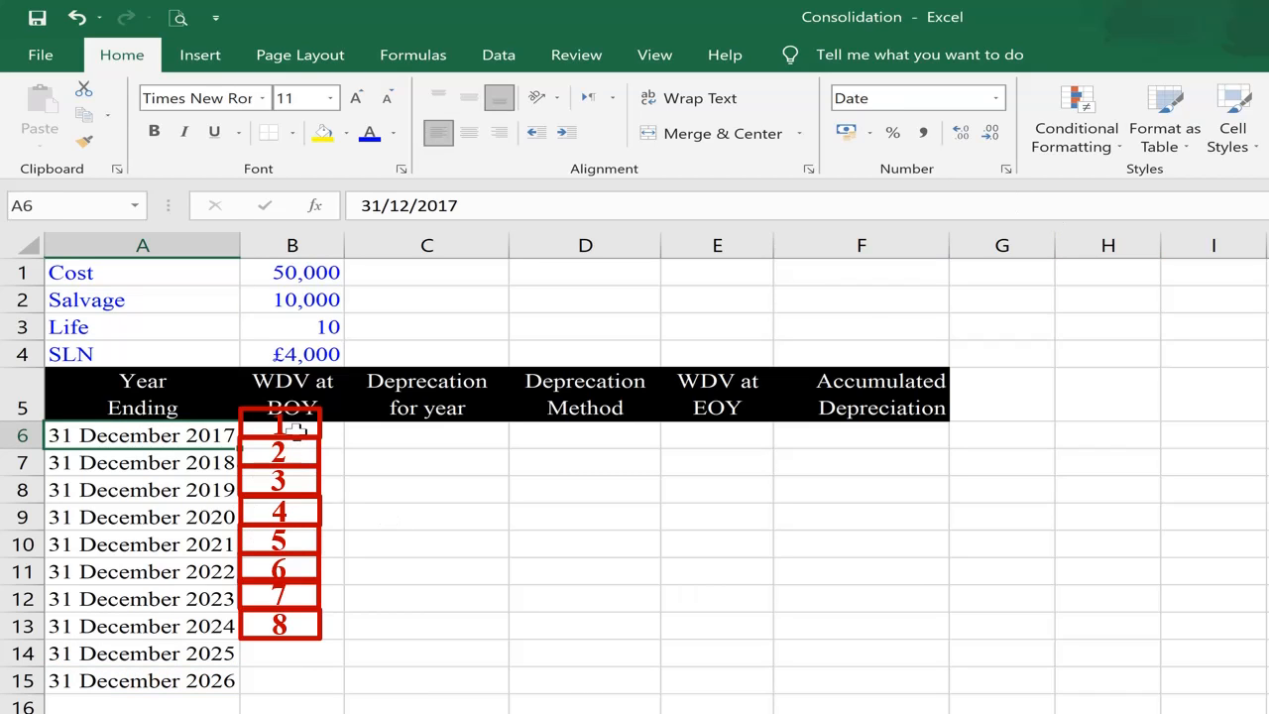
Step: Enter 50000 in B6 as the written down value at the beginning of the first year
click(296, 430)
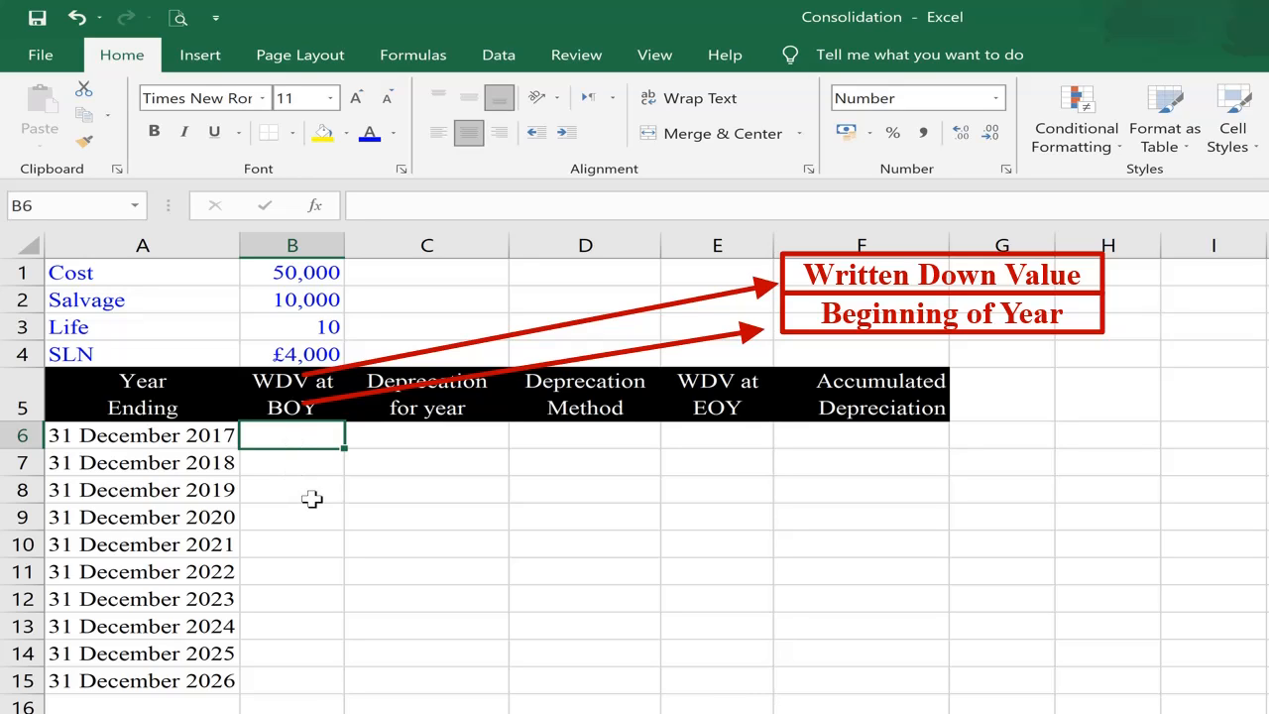
text(50)
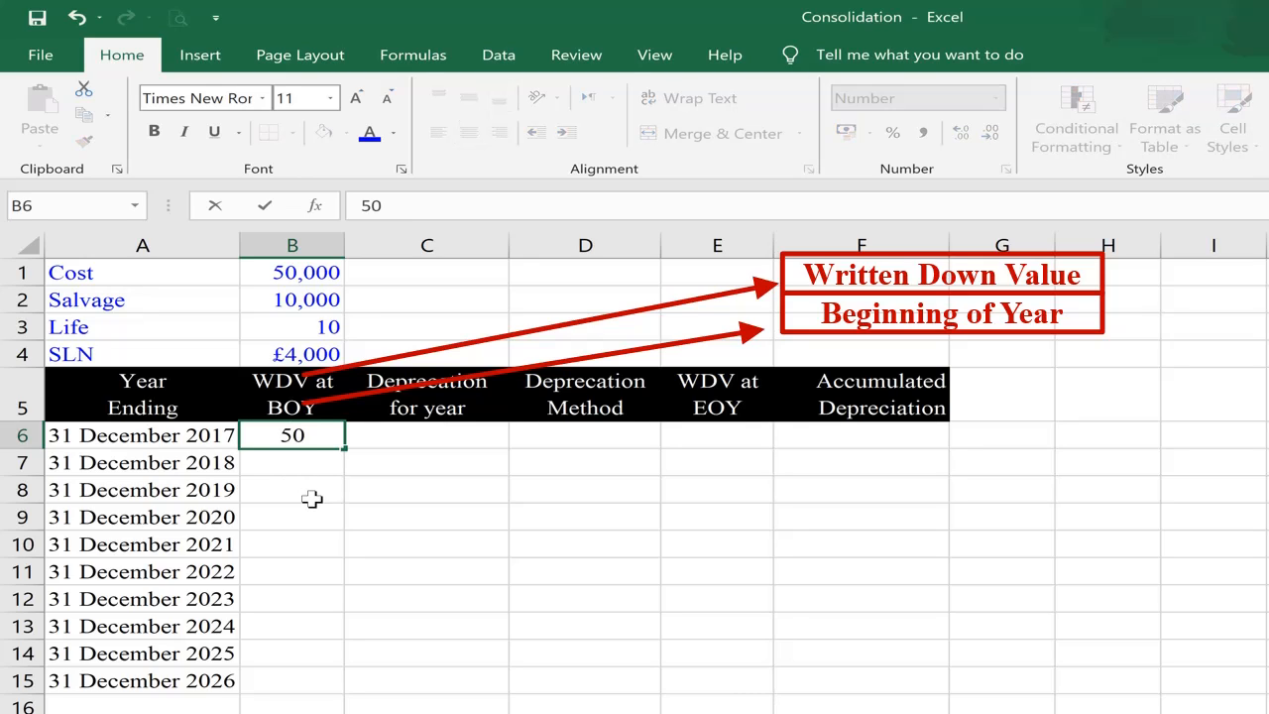
text(000)
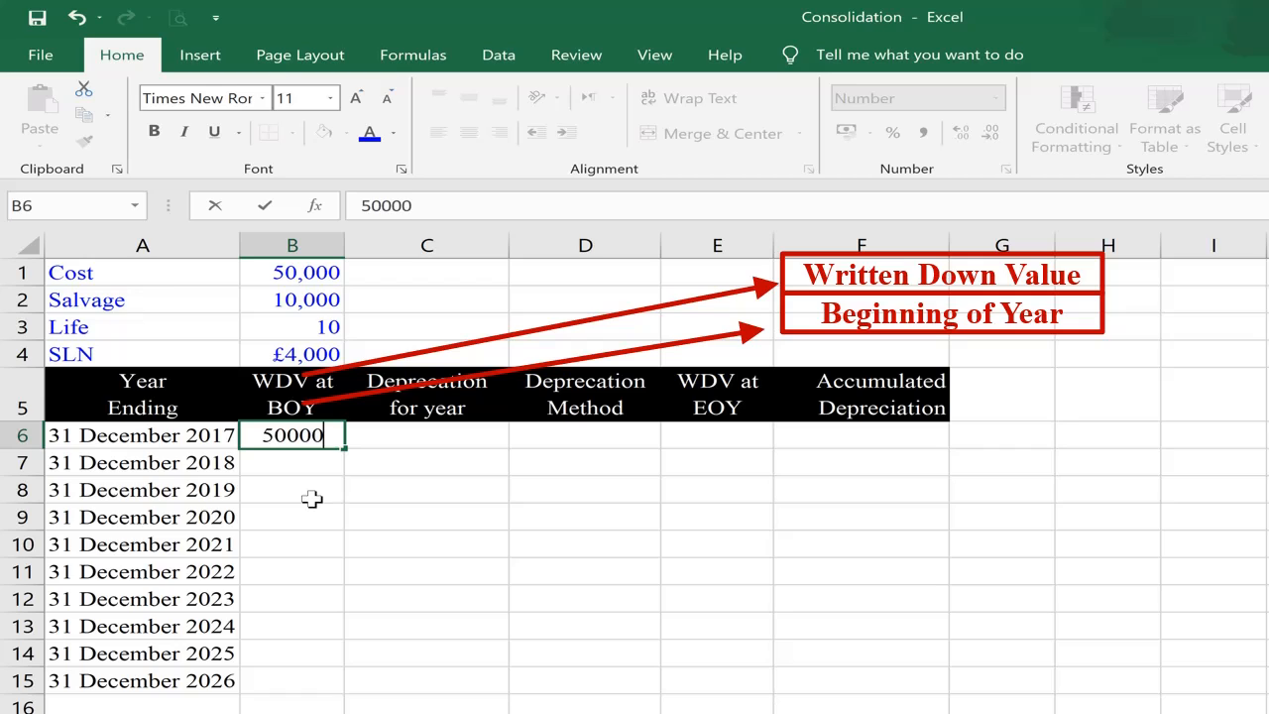
key(Return)
key(Up)
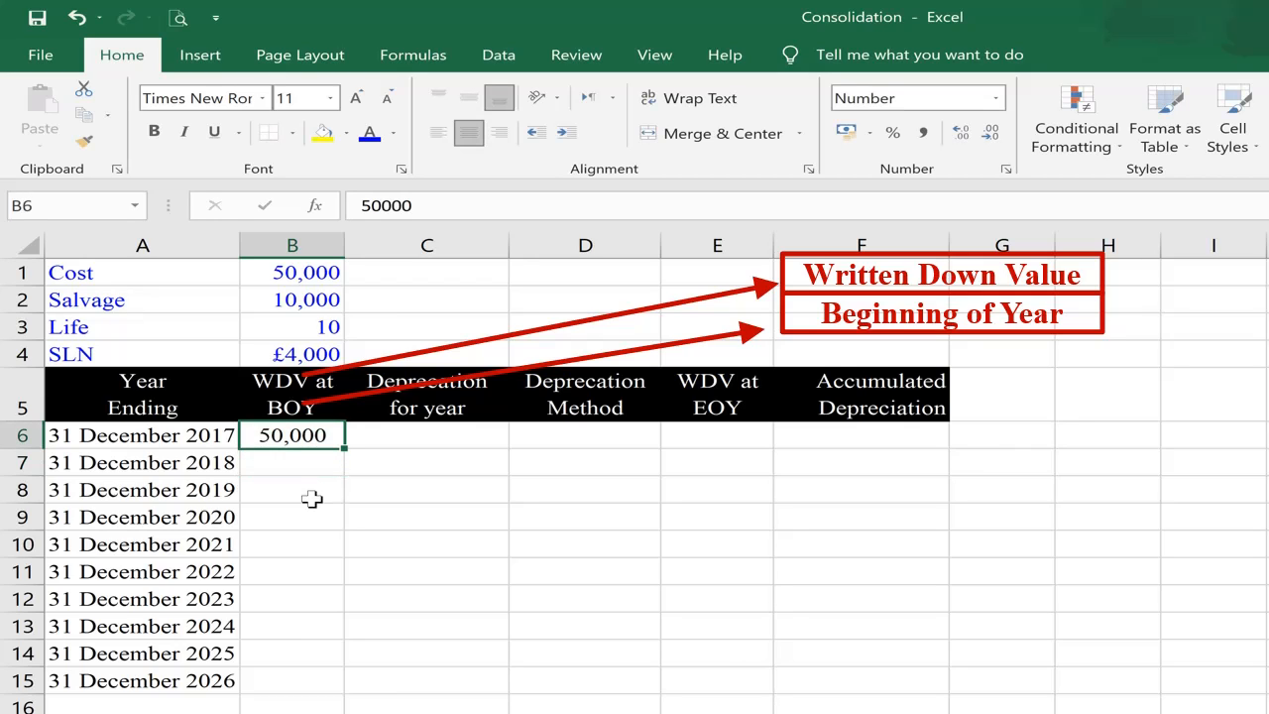
Step: Enter the first year's depreciation in C6 with the formula =SLN(B1,B2,B3)
key(Right)
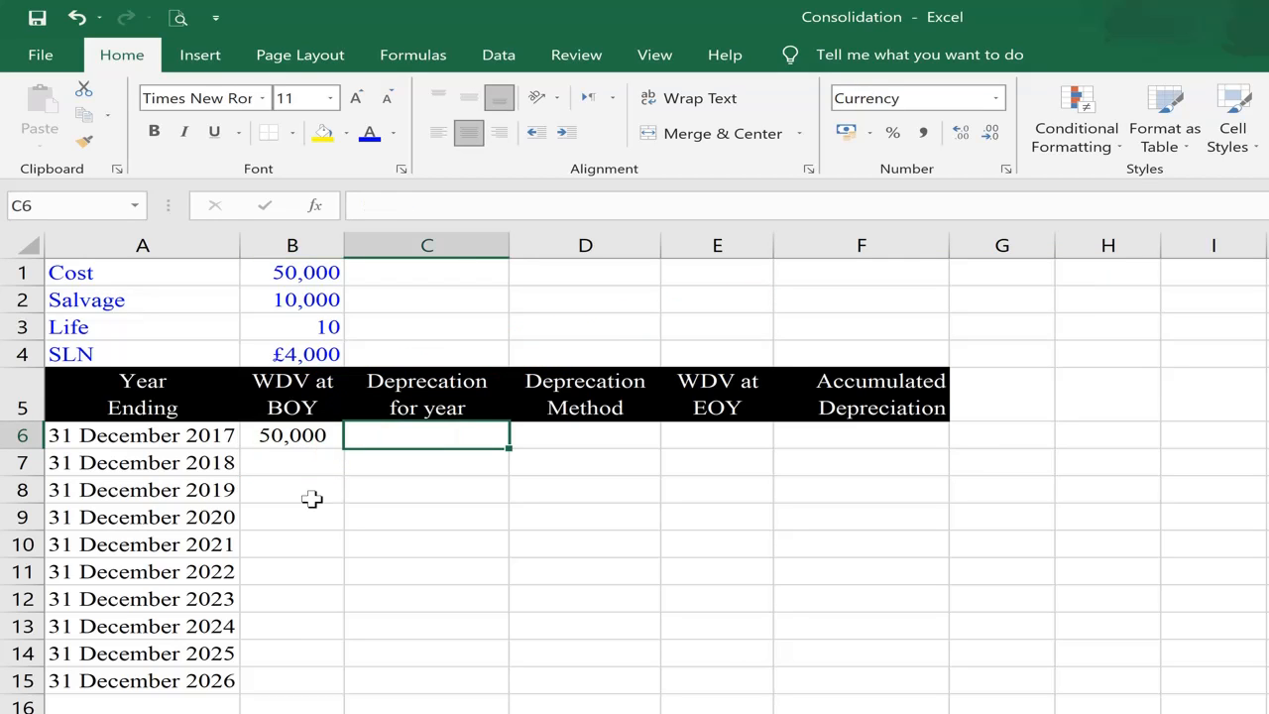
text(=)
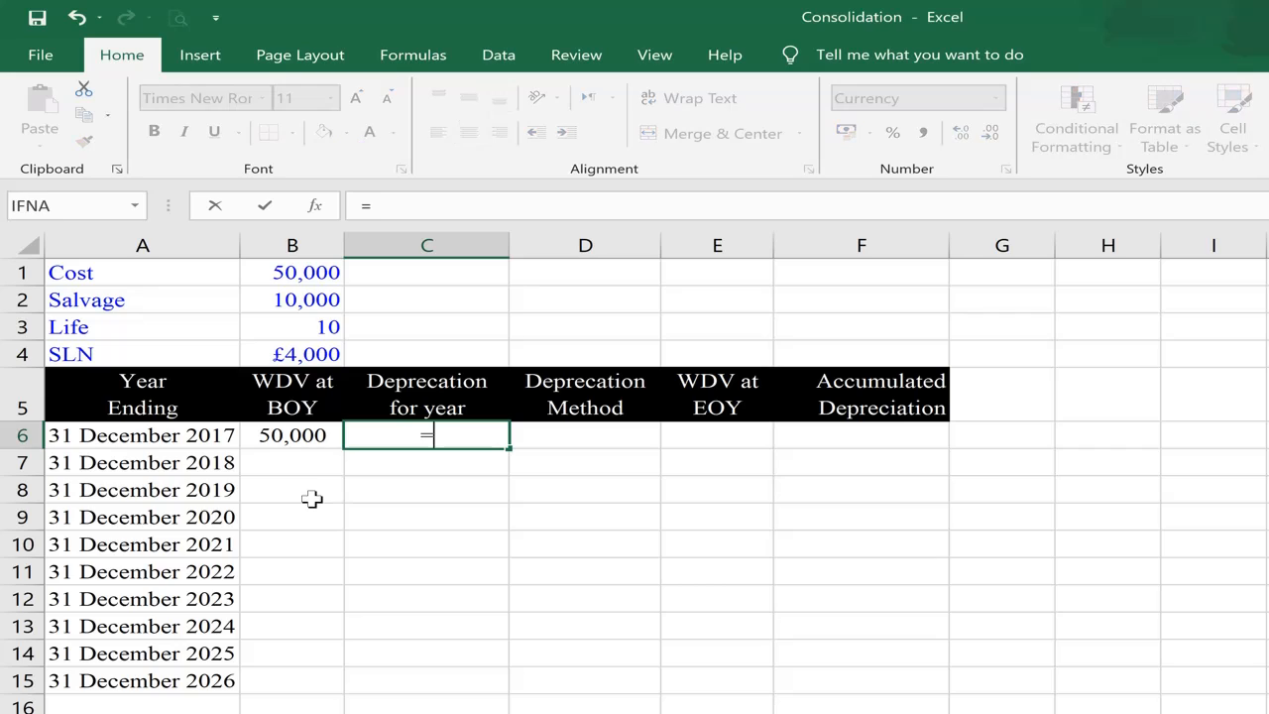
text(sln)
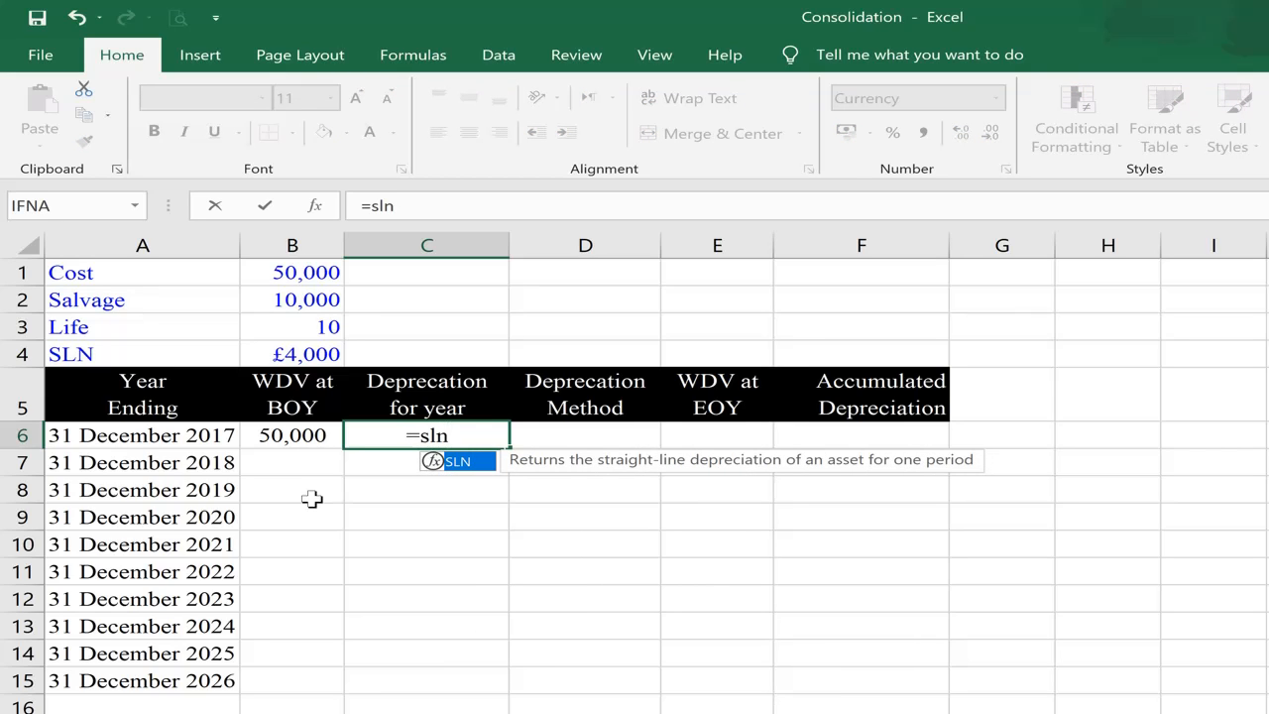
text(()
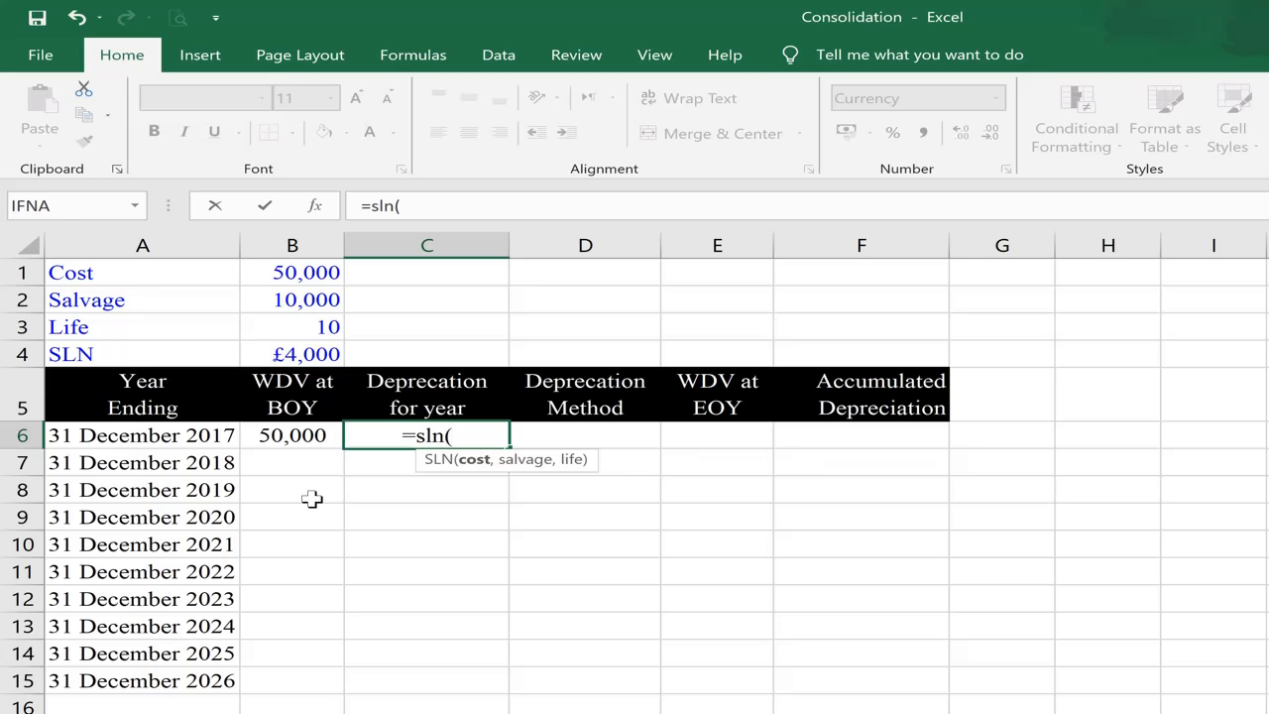
key(Up)
key(Up)
key(Up)
key(Up)
key(Up)
key(Left)
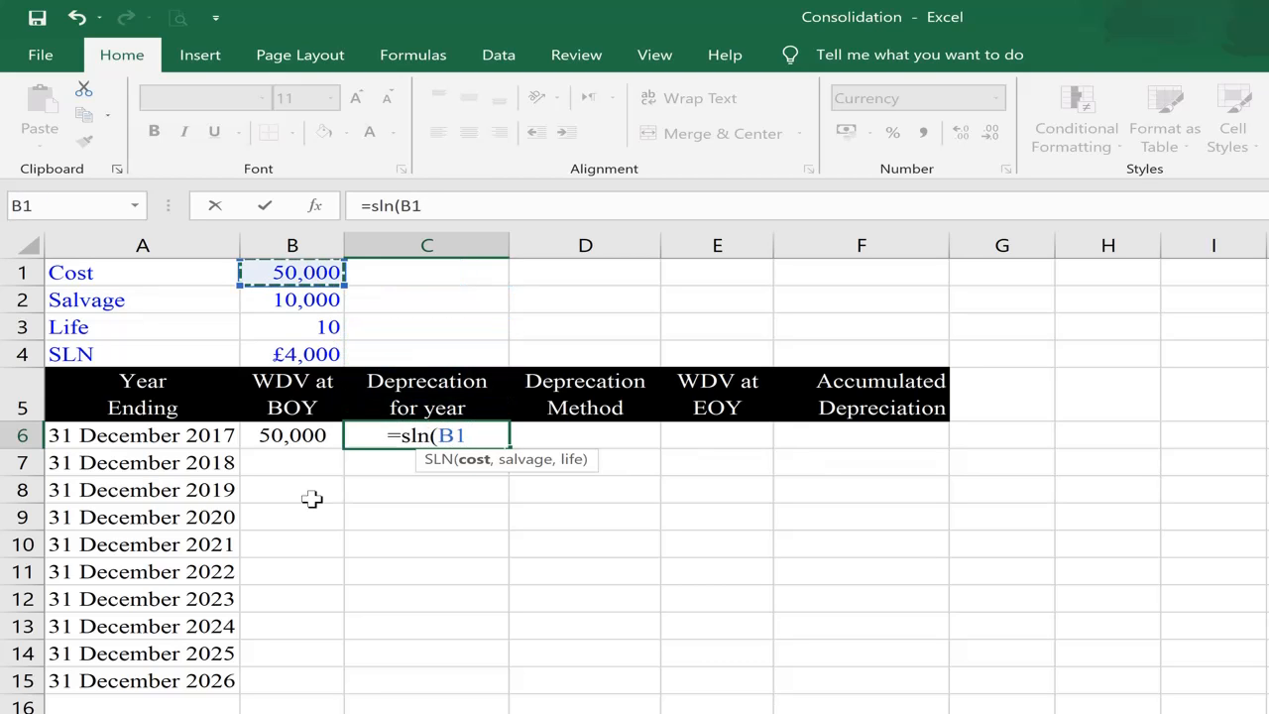
text(,)
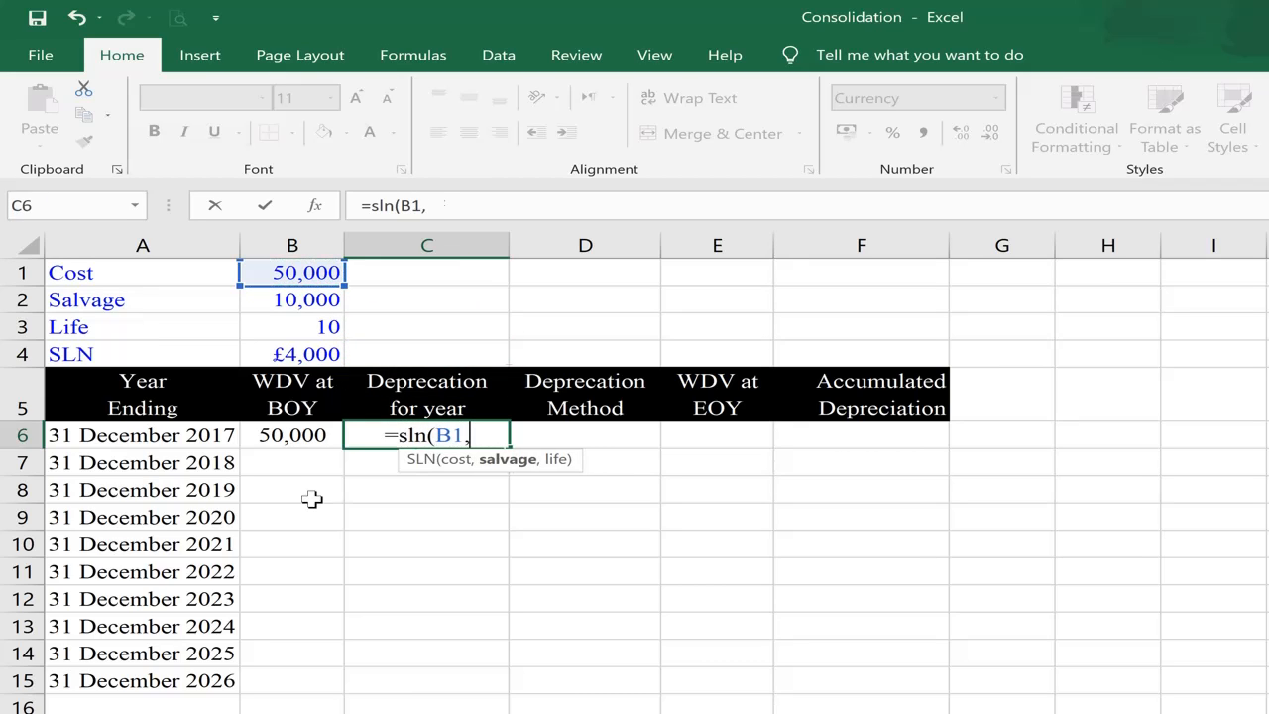
key(Up)
key(Up)
key(Up)
key(Up)
key(Left)
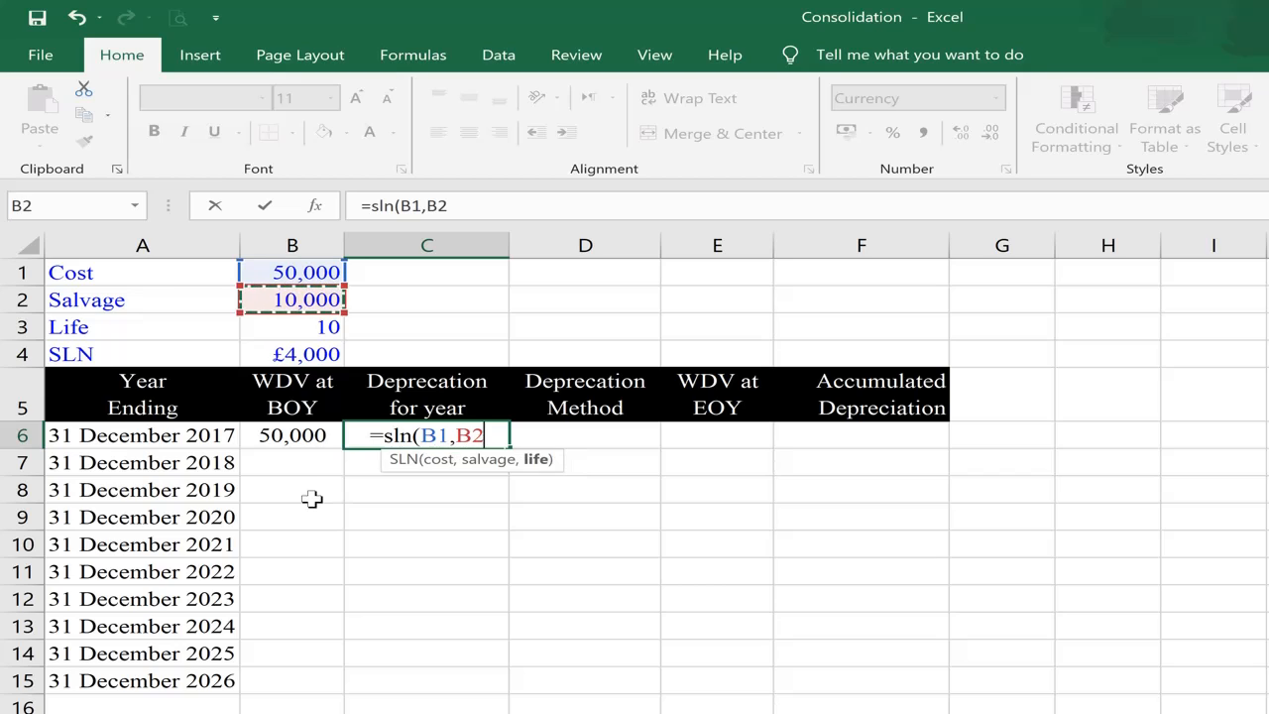
text(,)
key(Up)
key(Up)
key(Up)
key(Left)
text())
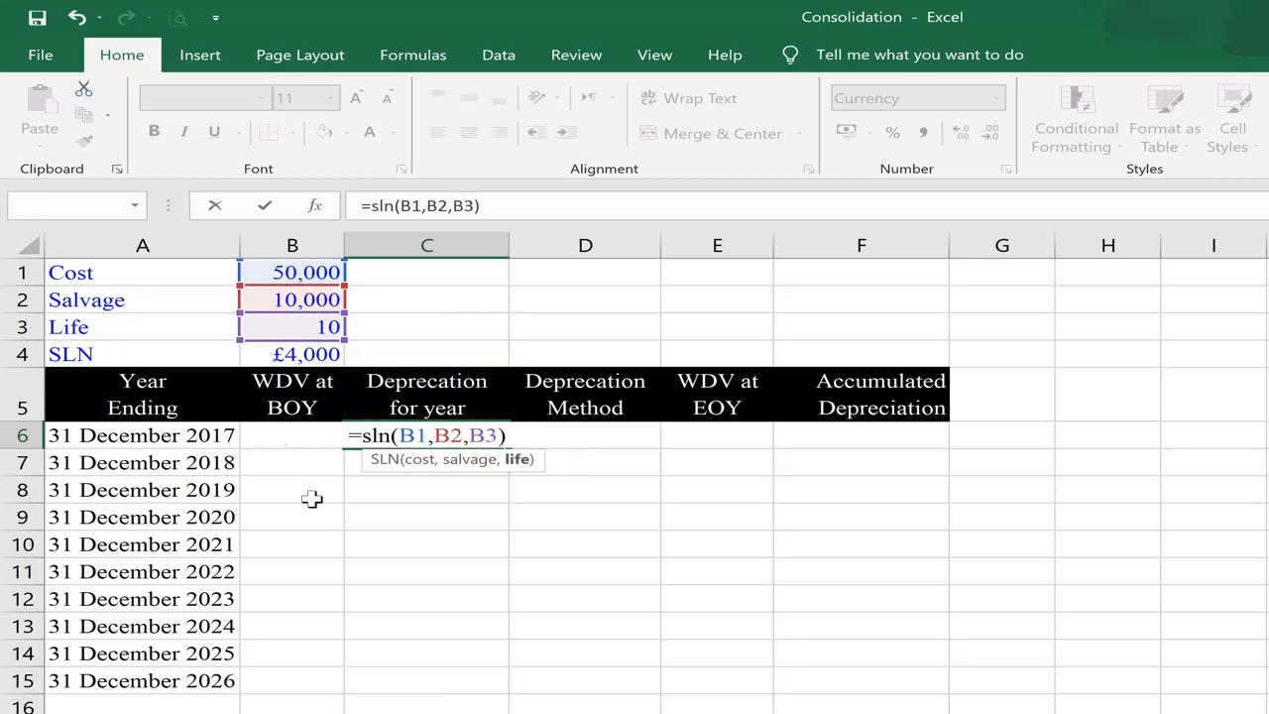
key(Return)
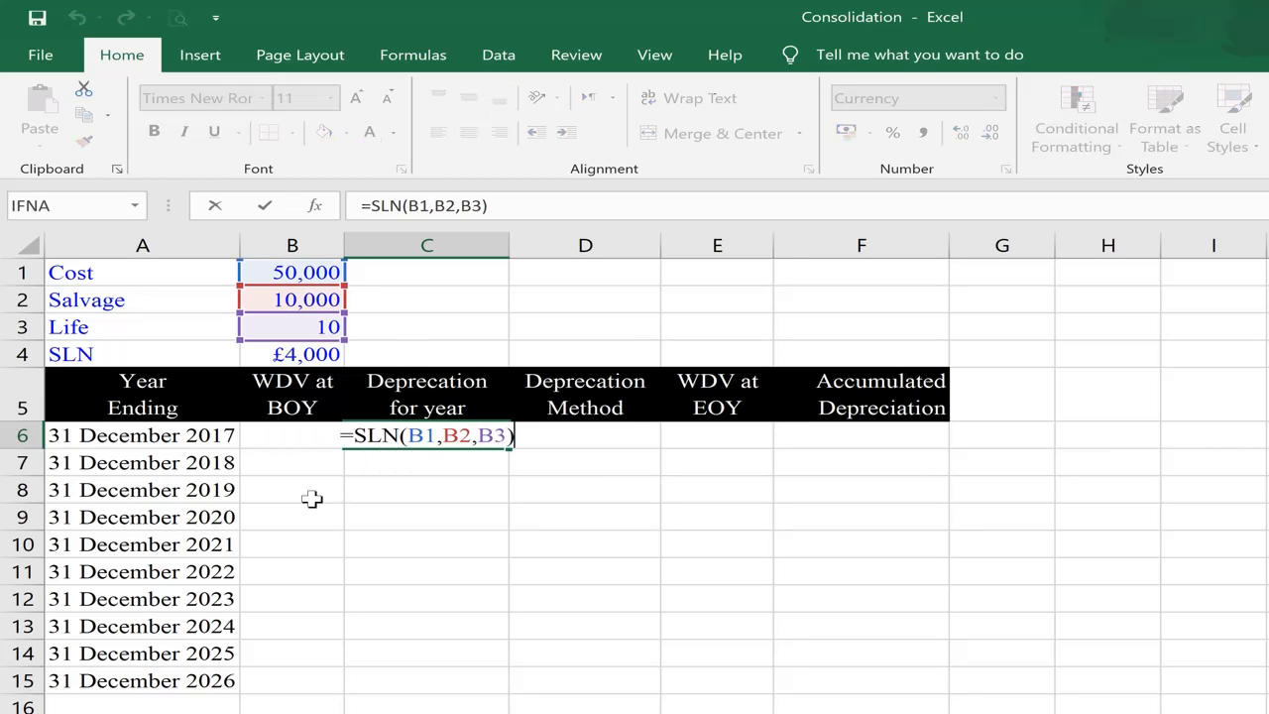
Step: Make the cost, salvage and life references in C6 absolute, giving =SLN($B$1,$B$2,$B$3)
key(Left)
key(Left)
key(Left)
key(Left)
key(Left)
key(Left)
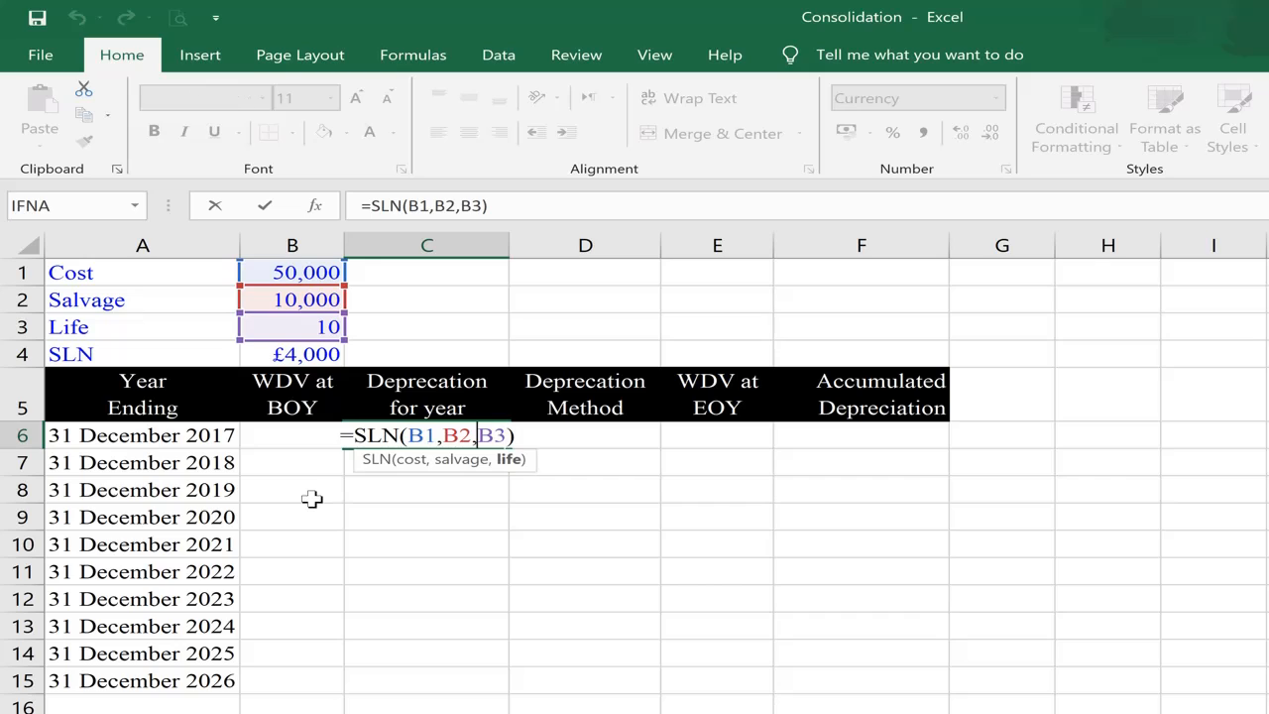
key(Left)
key(Left)
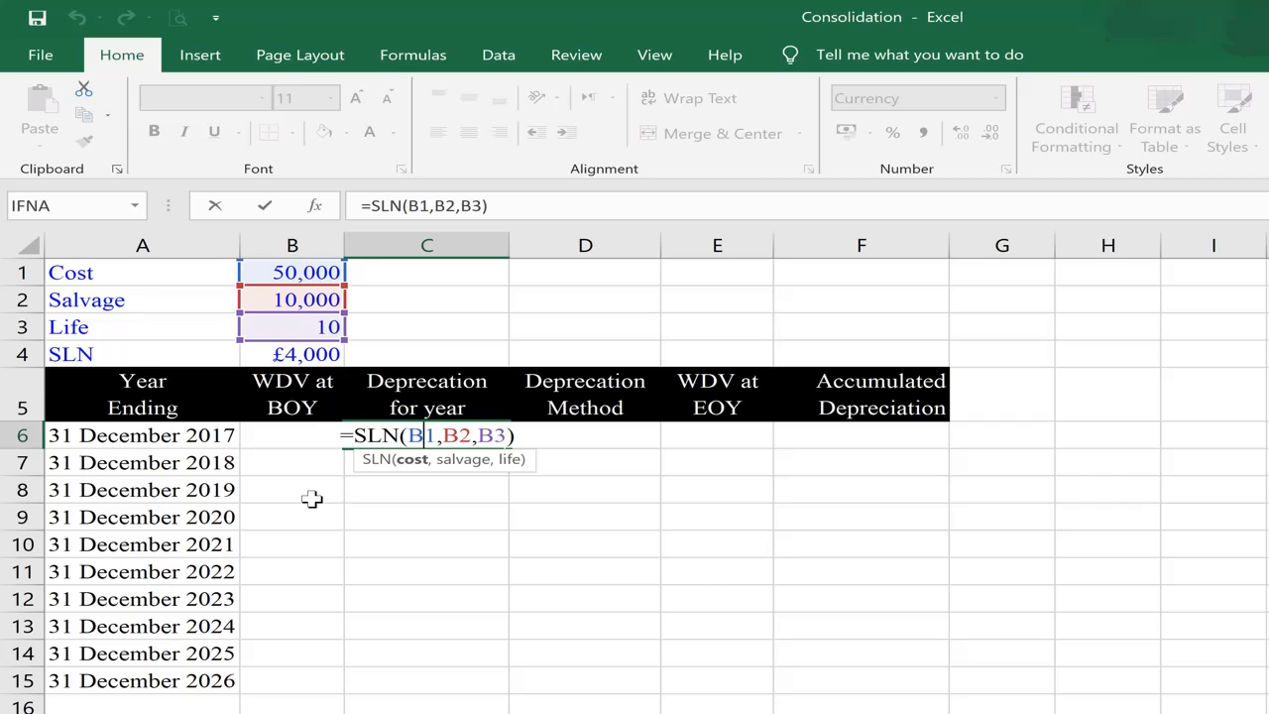
key(F4)
key(Right)
key(Right)
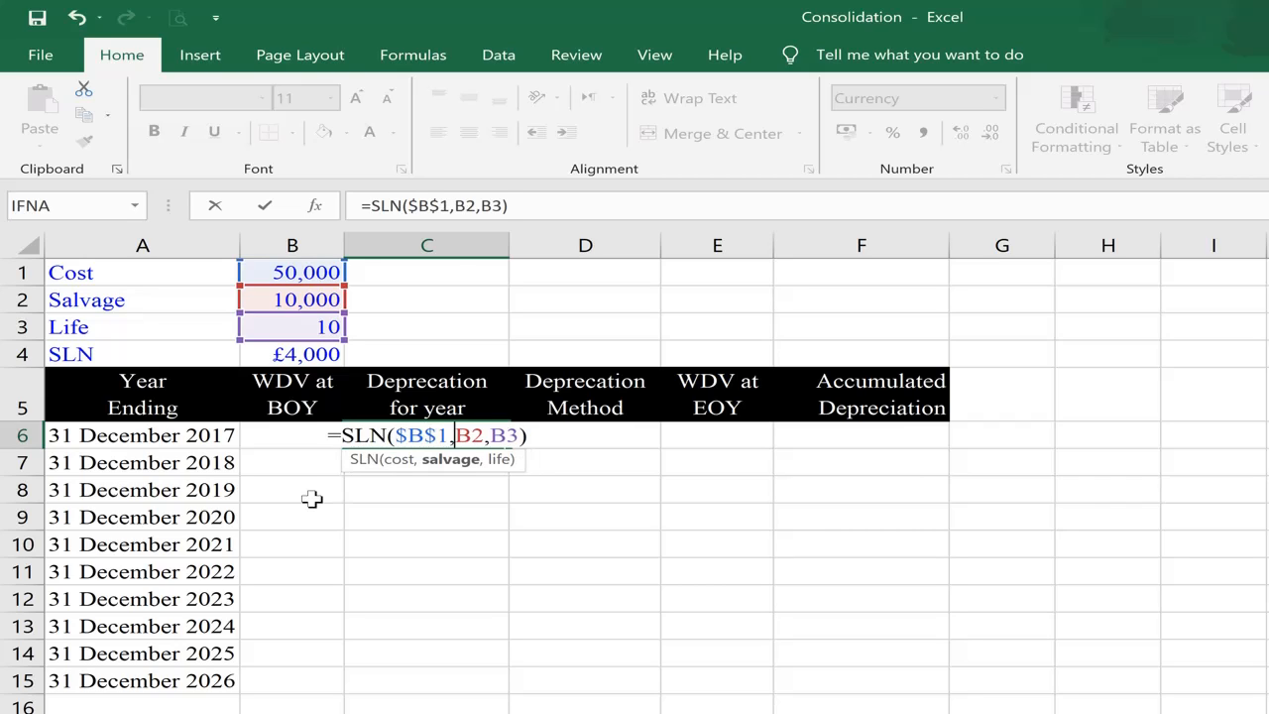
key(F4)
key(Right)
key(Right)
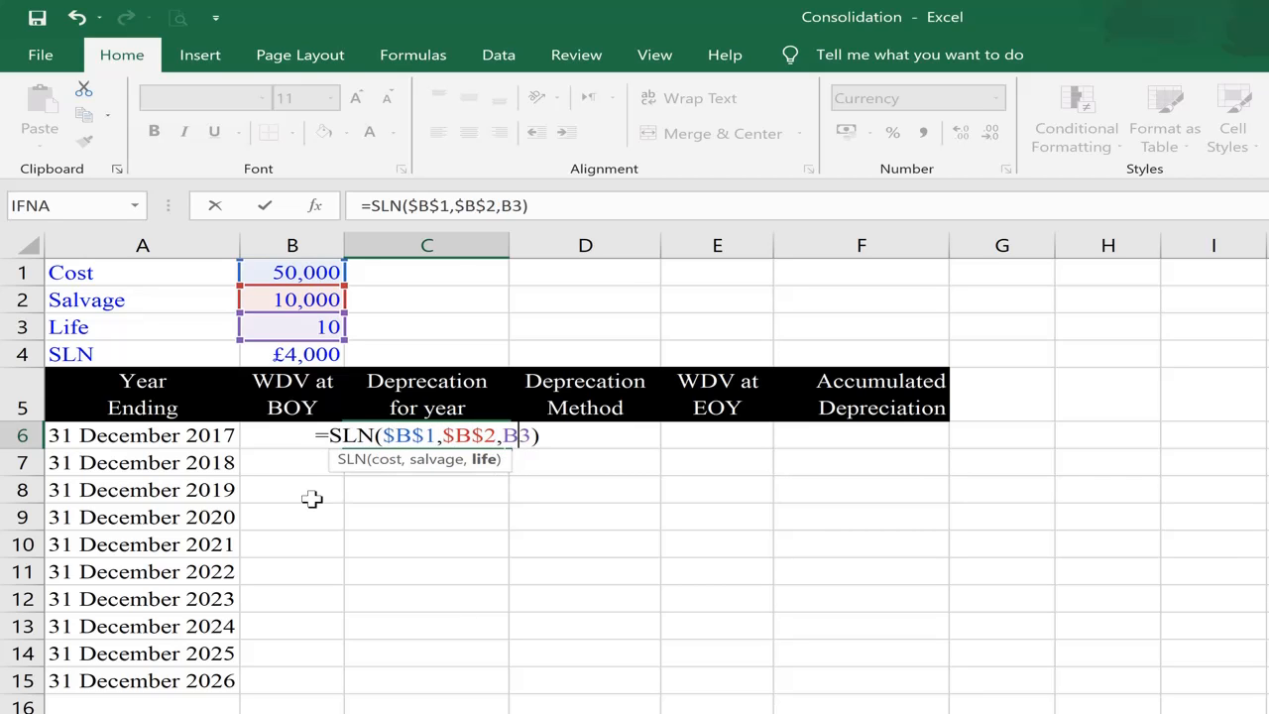
key(F4)
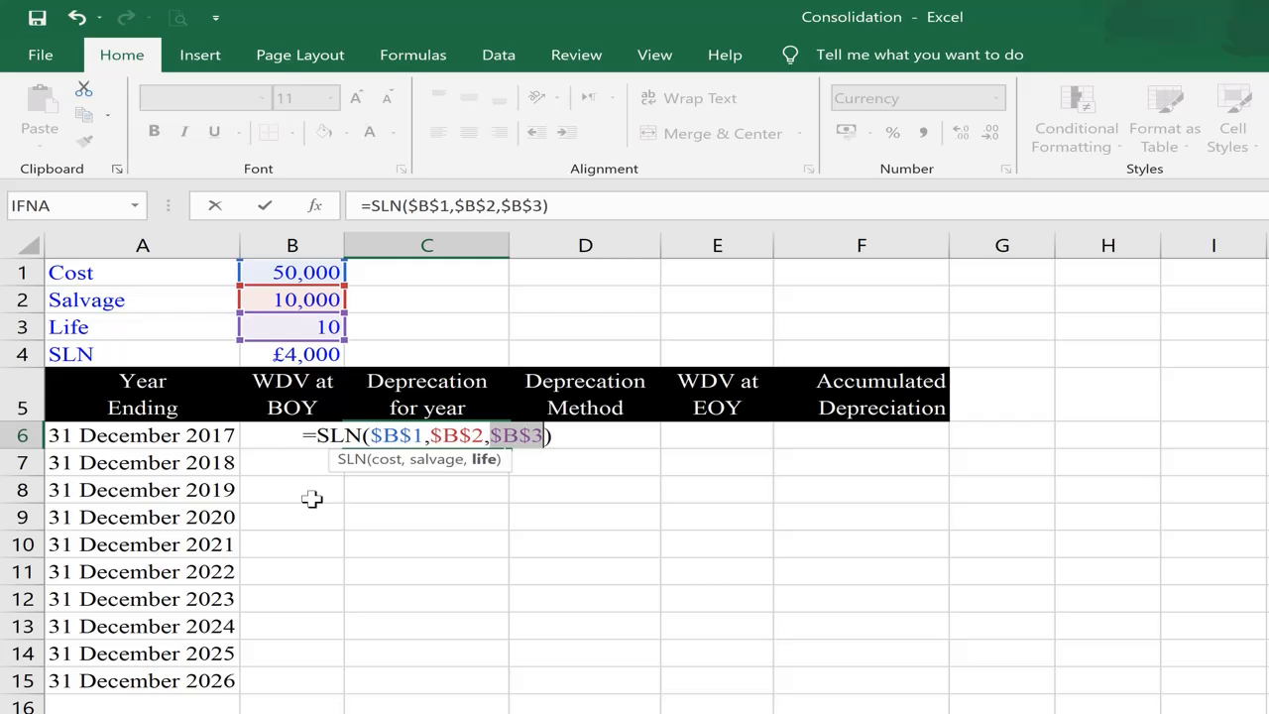
key(Return)
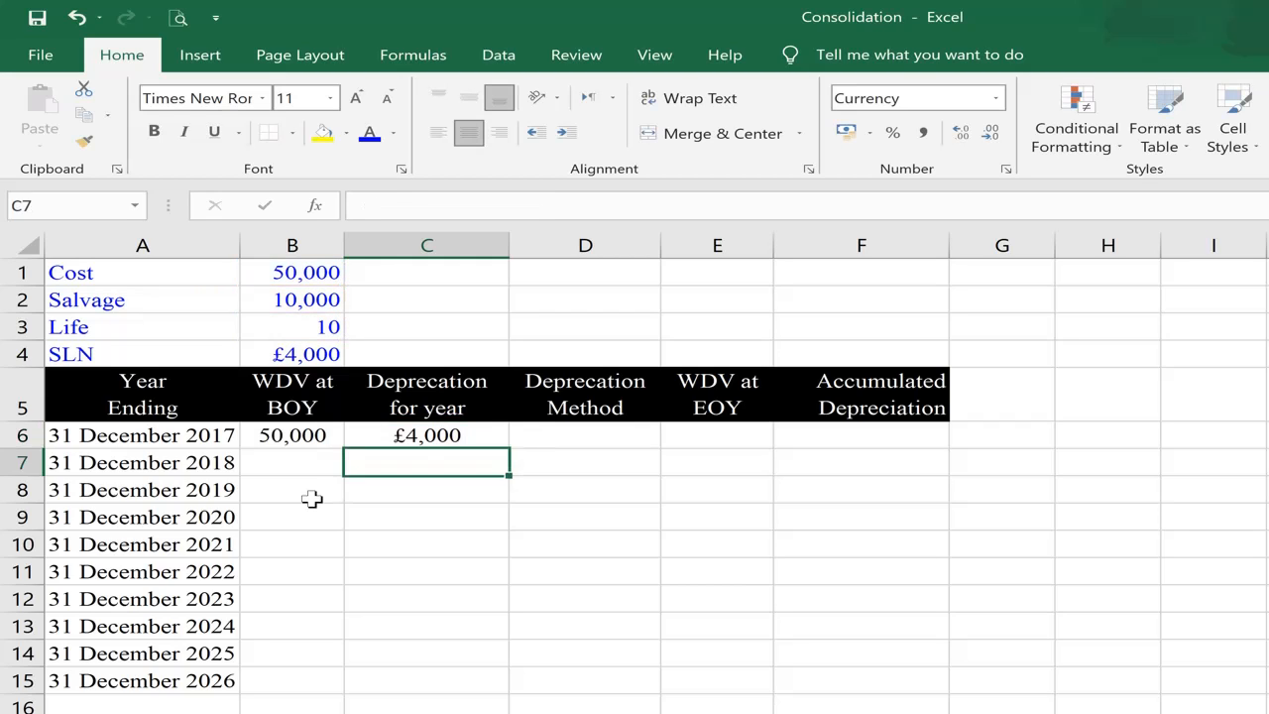
Step: Copy the depreciation formula from C6 into C7:C15 for the remaining years
key(Up)
key(ctrl+c)
key(Down)
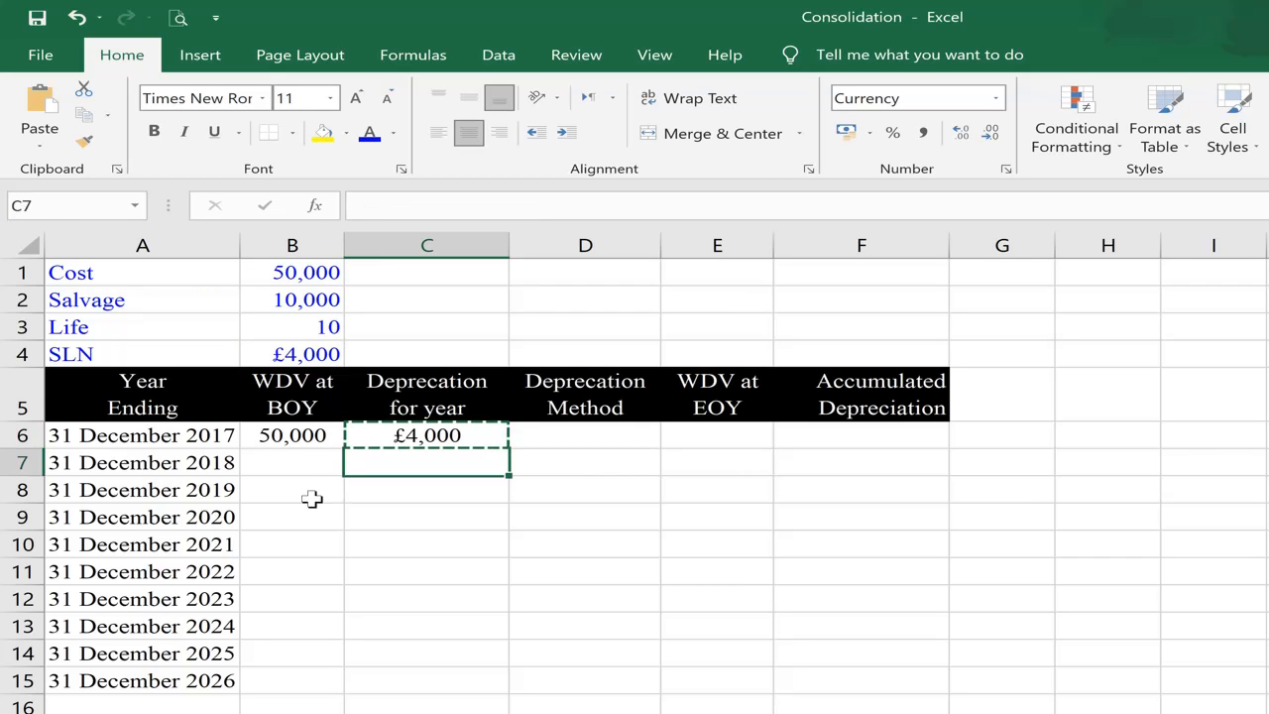
key(shift+Down)
key(shift+Down)
key(shift+Down)
key(shift+Down)
key(shift+Down)
key(shift+Down)
key(shift+Down)
key(shift+Down)
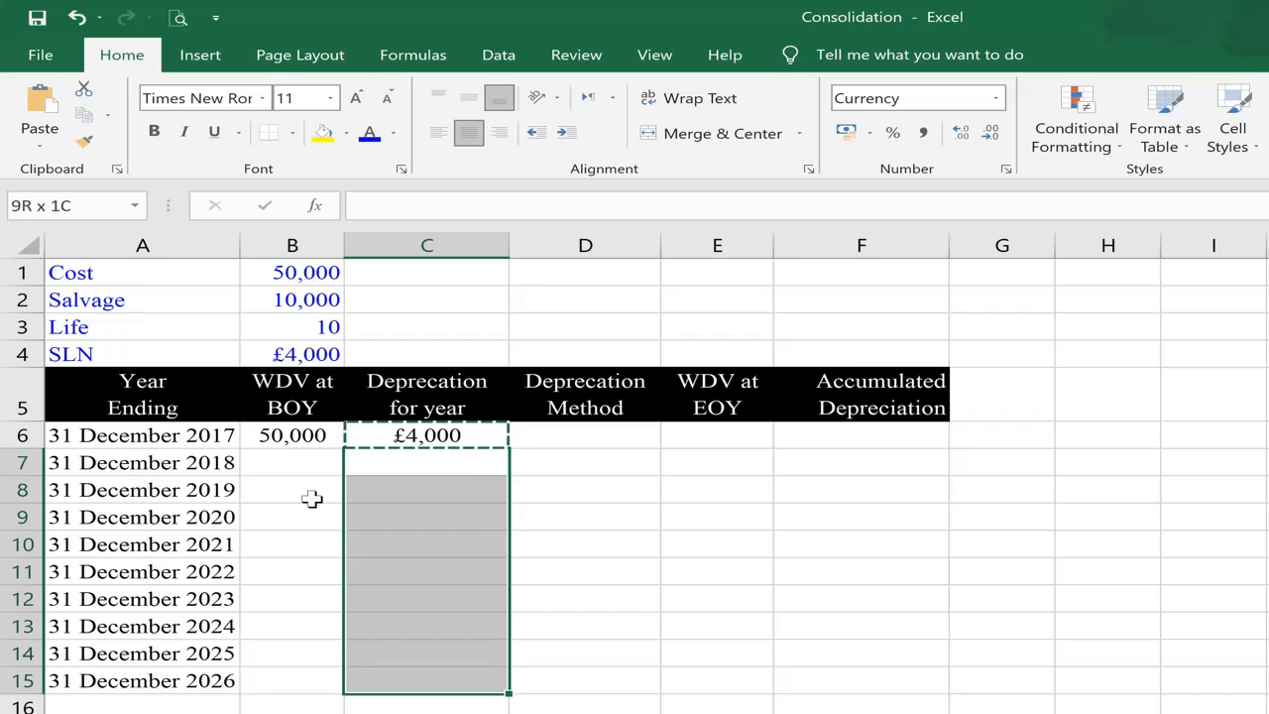
key(shift+Down)
key(shift+Up)
key(ctrl+v)
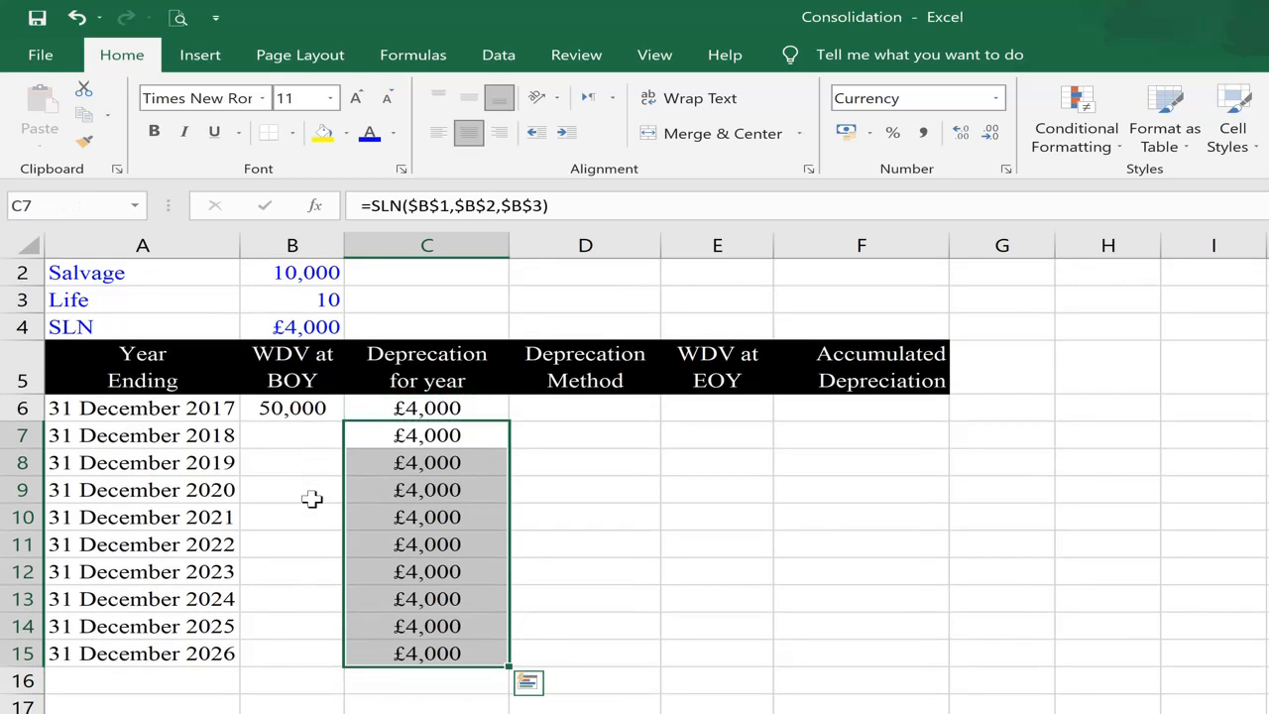
Step: Enter Straight-Line in D6 as the first year's depreciation method
key(Up)
key(Up)
key(Up)
key(Up)
key(Up)
key(Up)
key(Down)
key(Down)
key(Down)
key(Down)
key(Down)
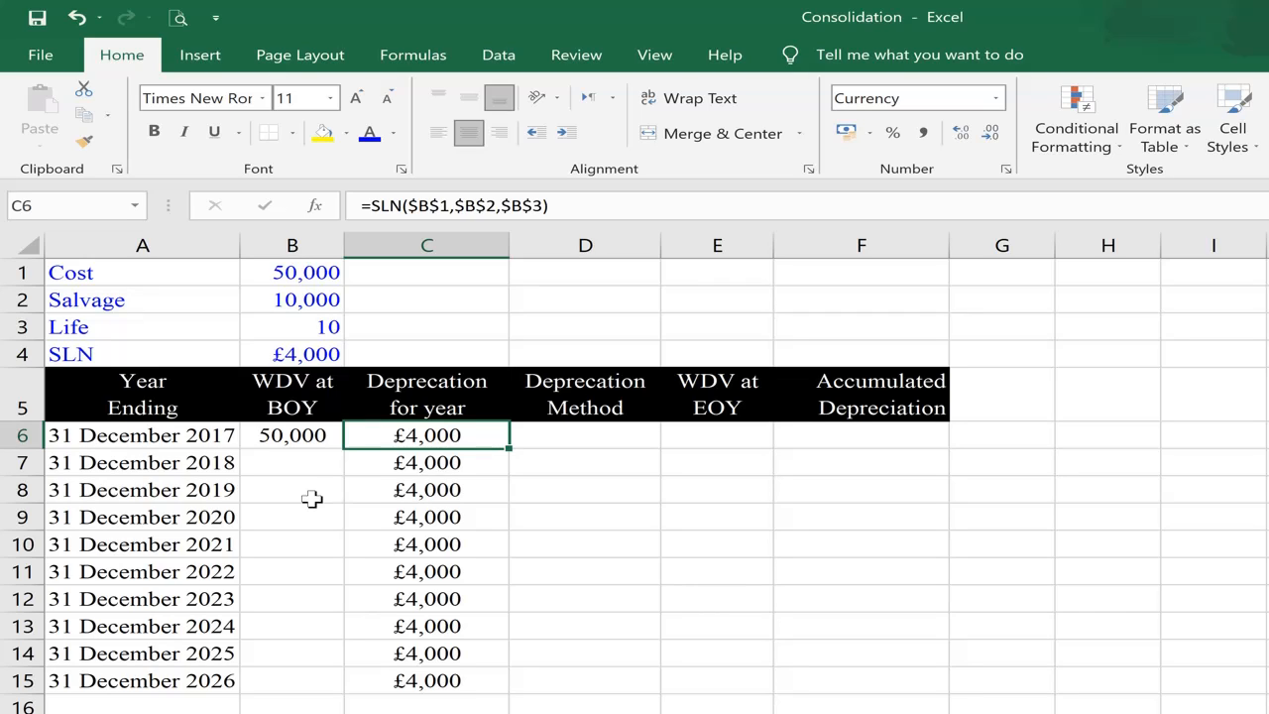
key(Right)
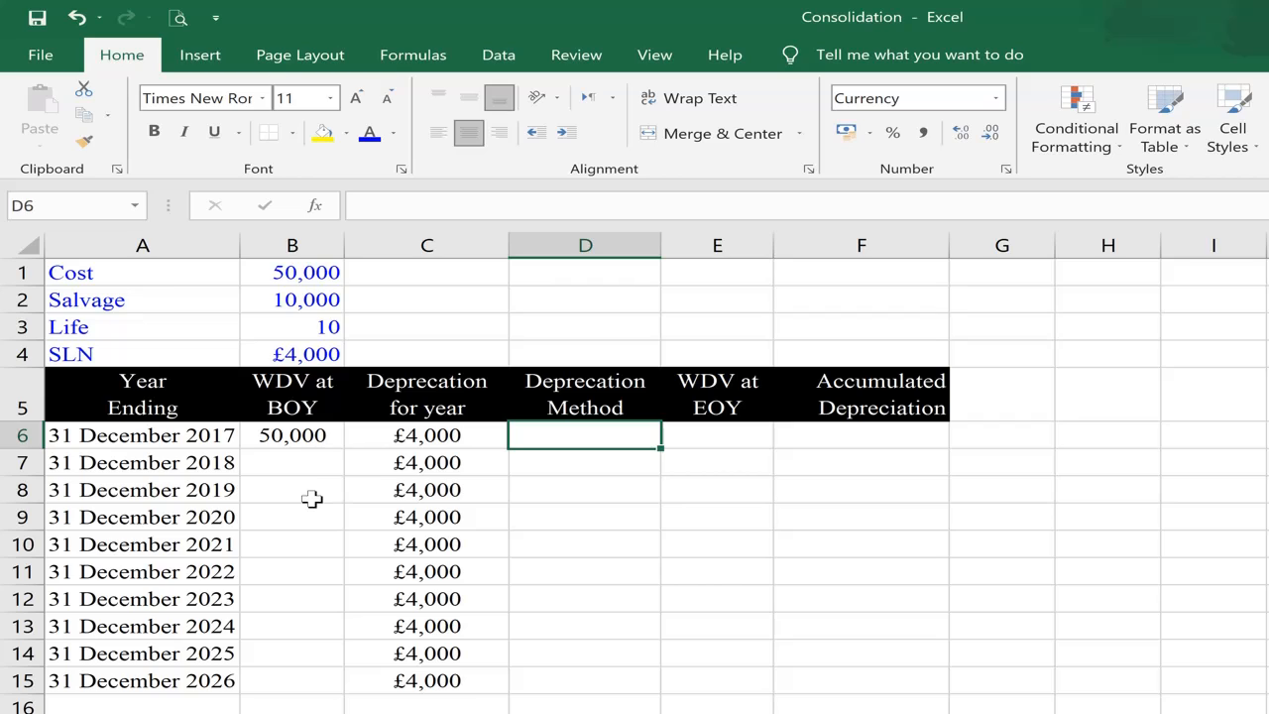
text(Str)
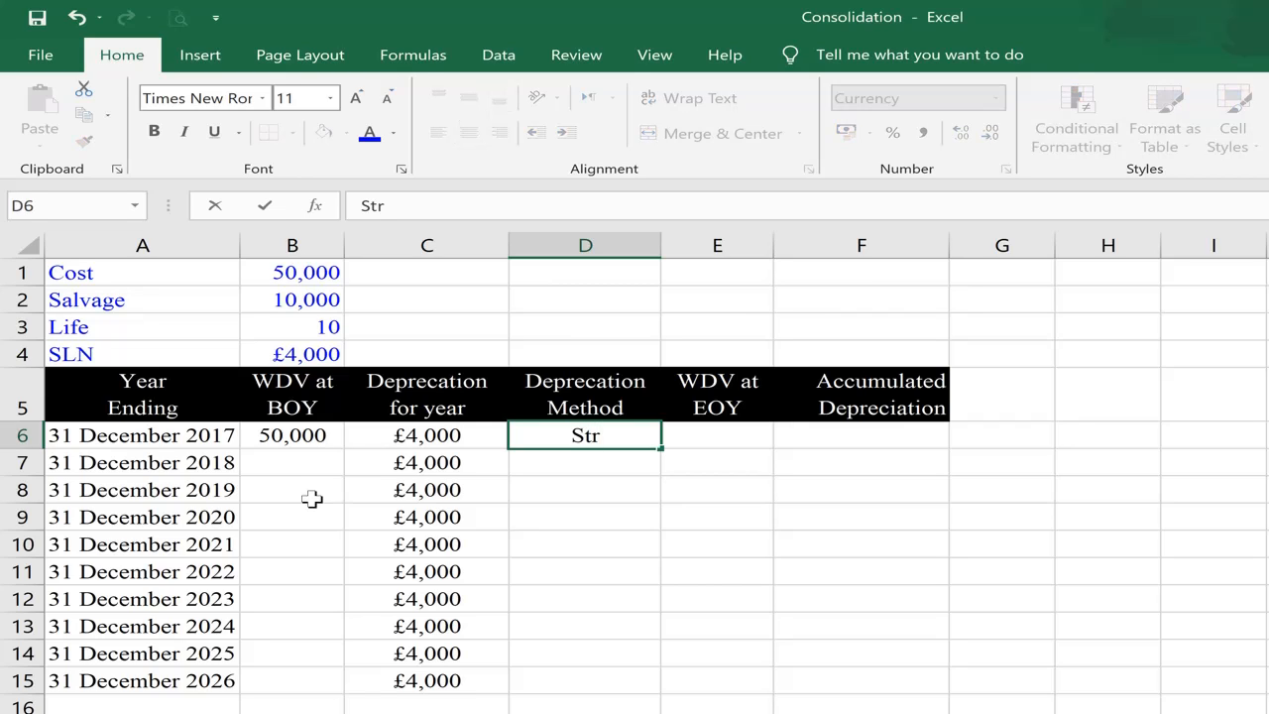
text(aight)
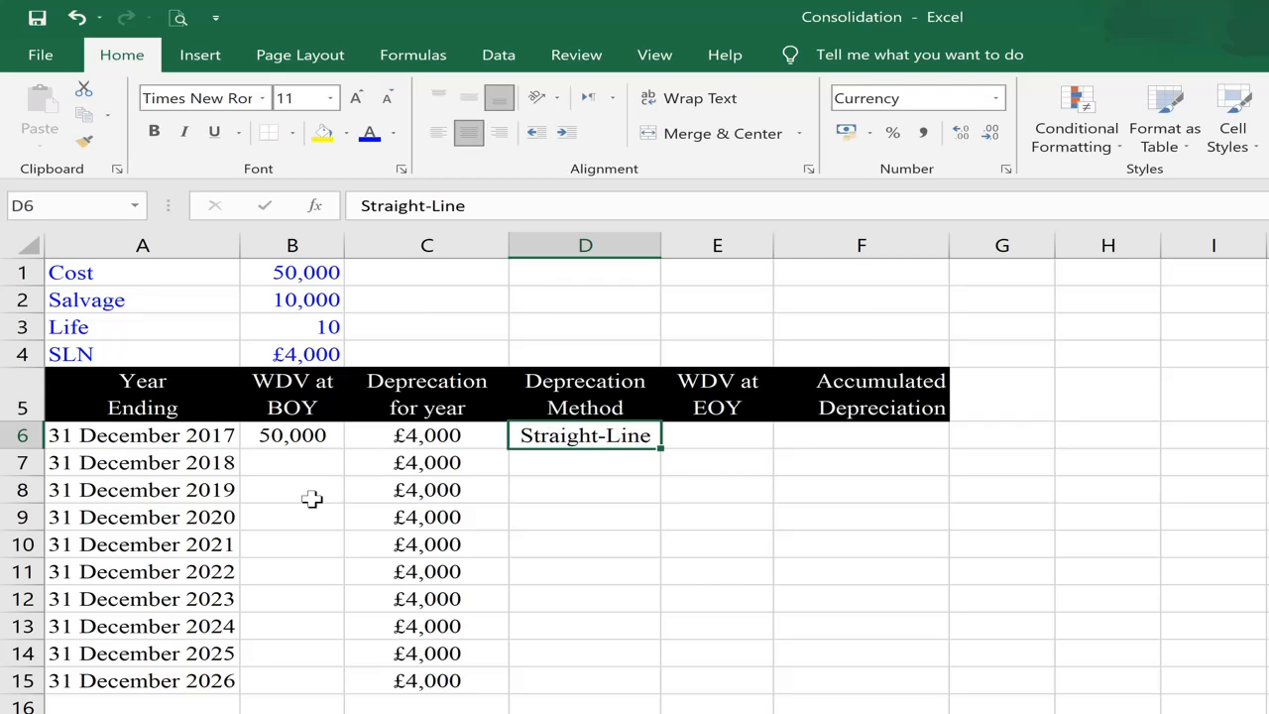
Step: Copy the depreciation method from D6 into D7:D15 for the remaining years
key(ctrl+c)
key(Down)
key(shift+Down)
key(shift+Down)
key(shift+Down)
key(shift+Down)
key(shift+Down)
key(shift+Down)
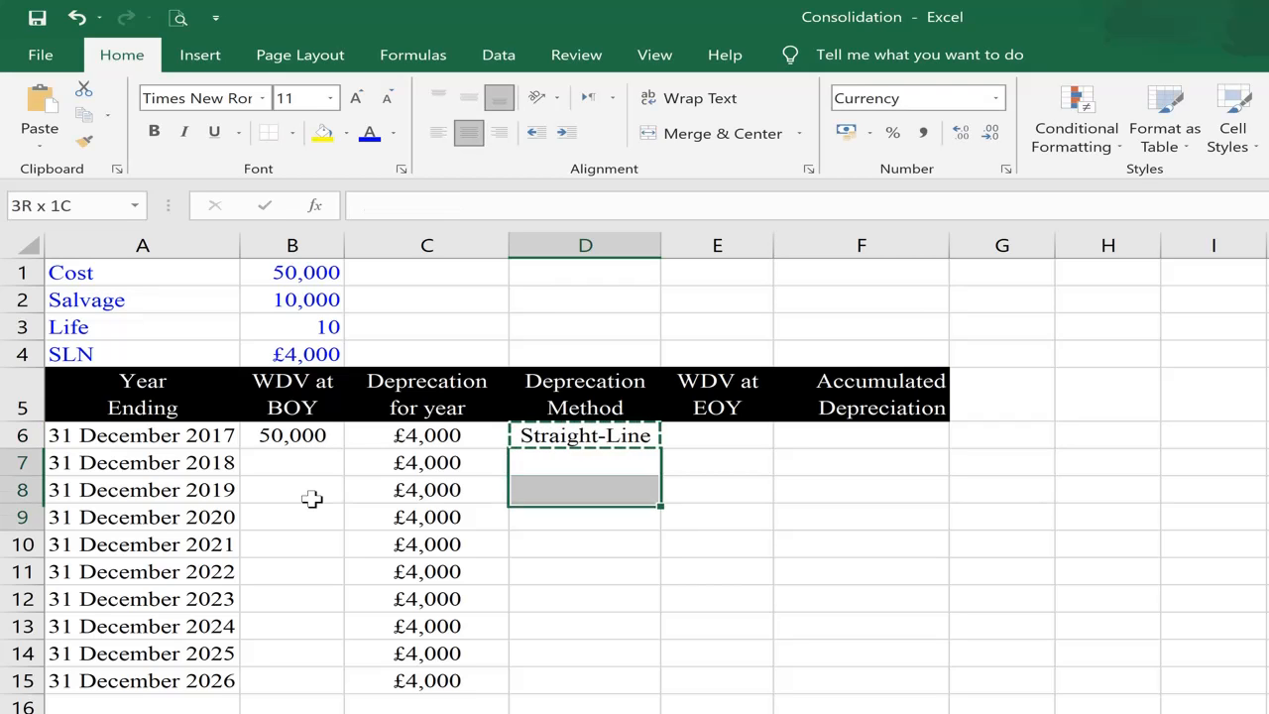
key(shift+Down)
key(shift+Down)
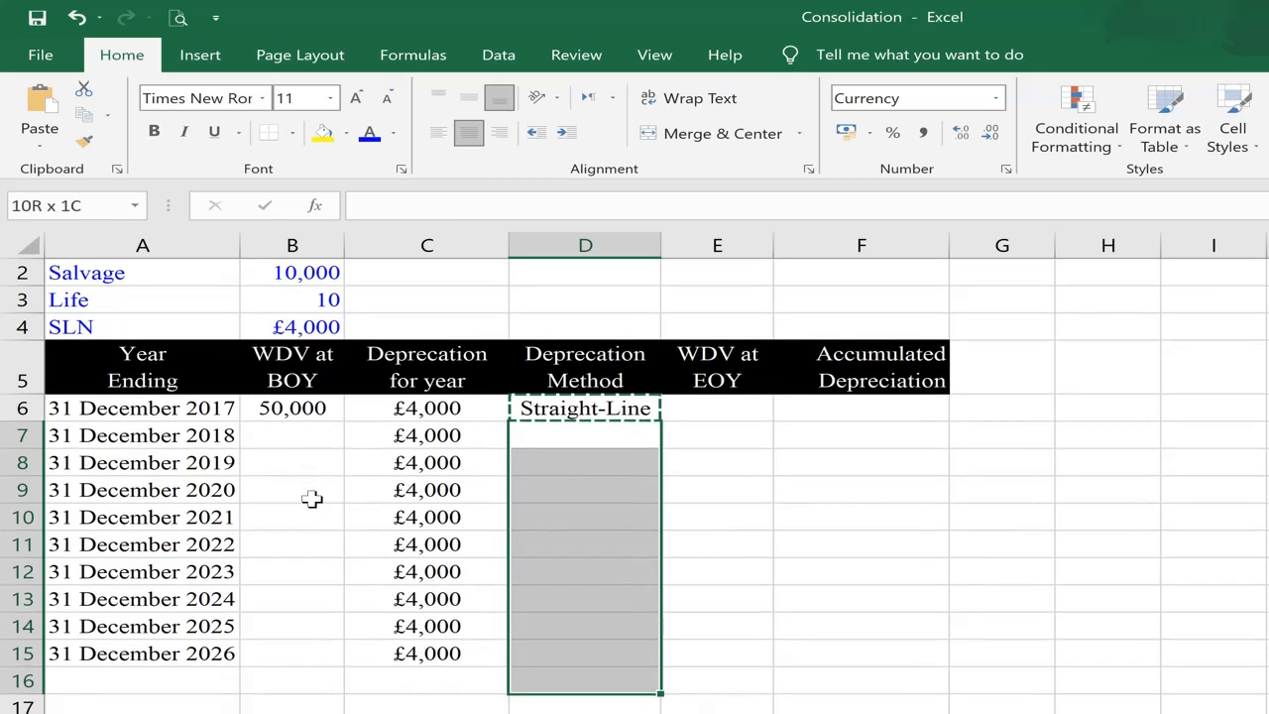
key(shift+Up)
key(ctrl+v)
Step: Enter the first year's end-of-year written down value in E6 with the formula =B6-C6
key(Up)
key(Up)
key(Up)
key(Up)
key(Up)
key(Up)
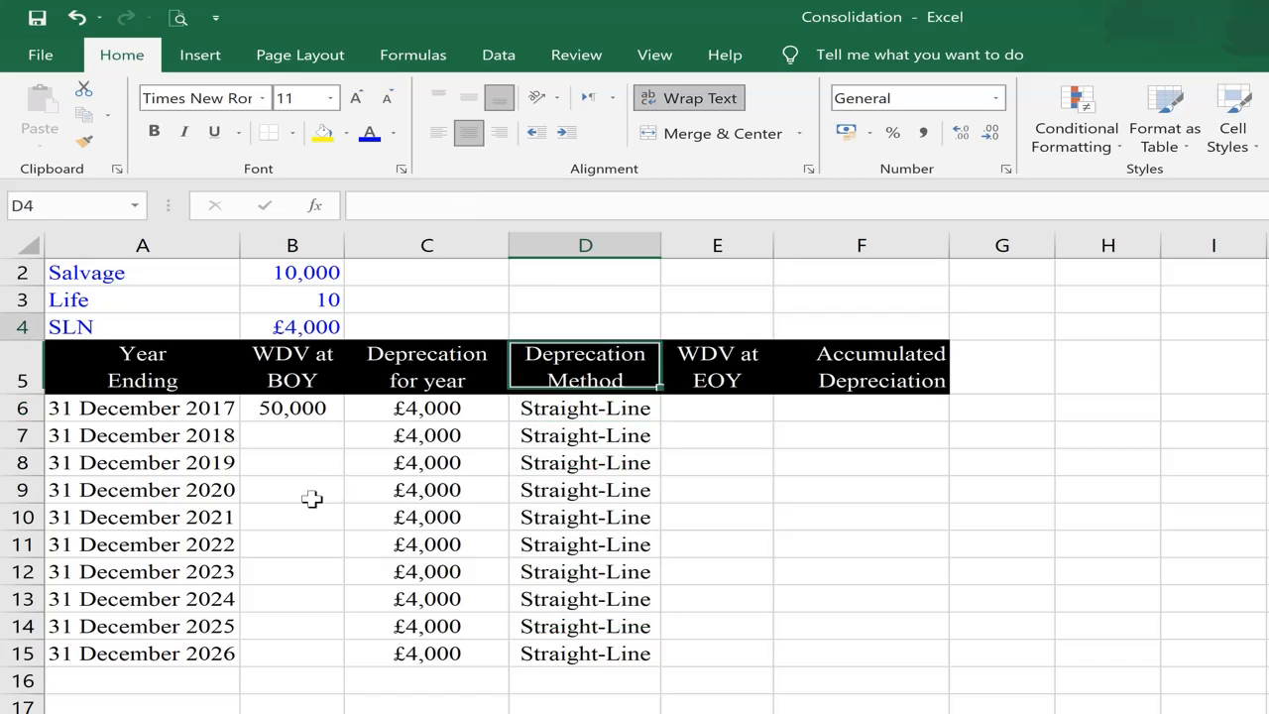
key(Down)
key(Down)
key(Down)
key(Down)
key(Down)
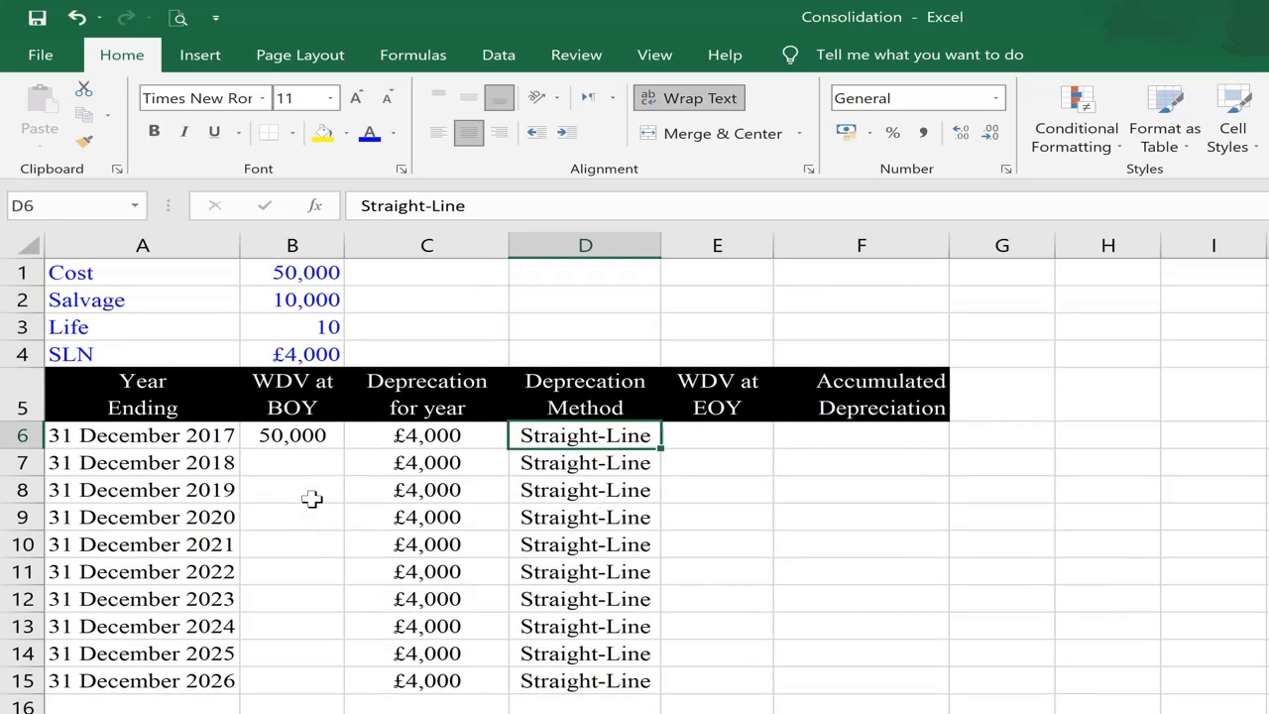
key(Right)
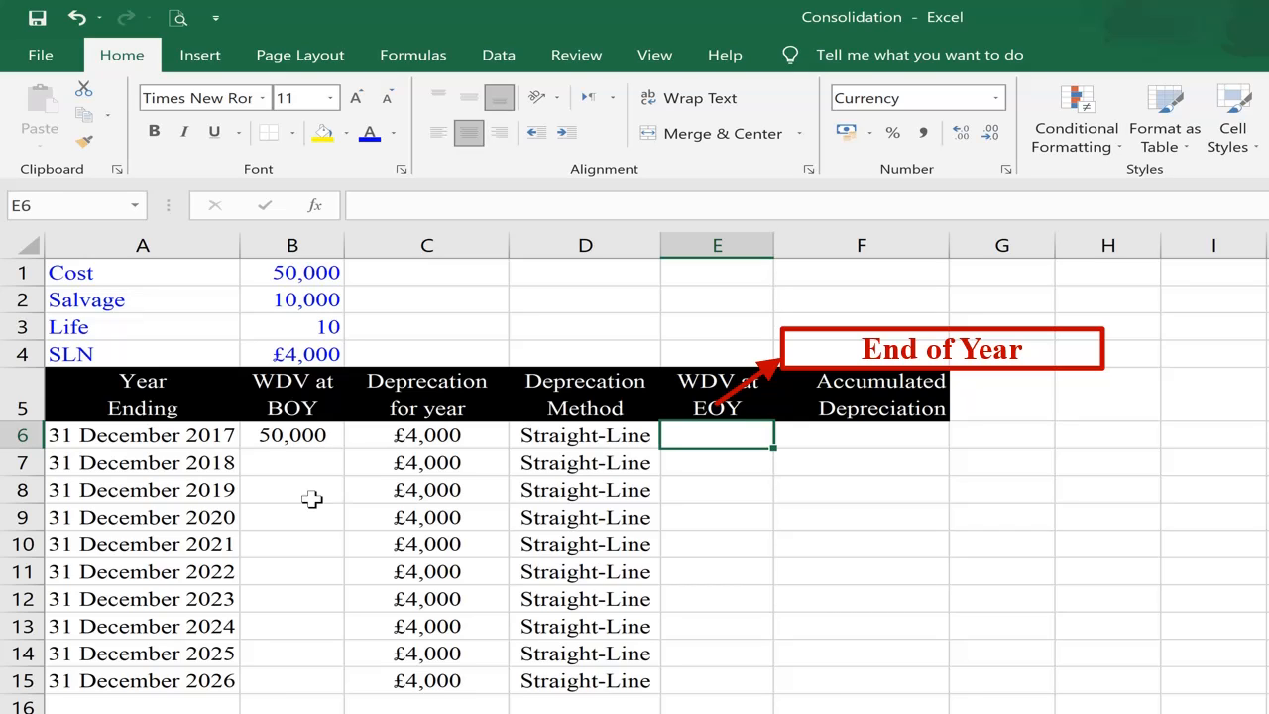
text(=)
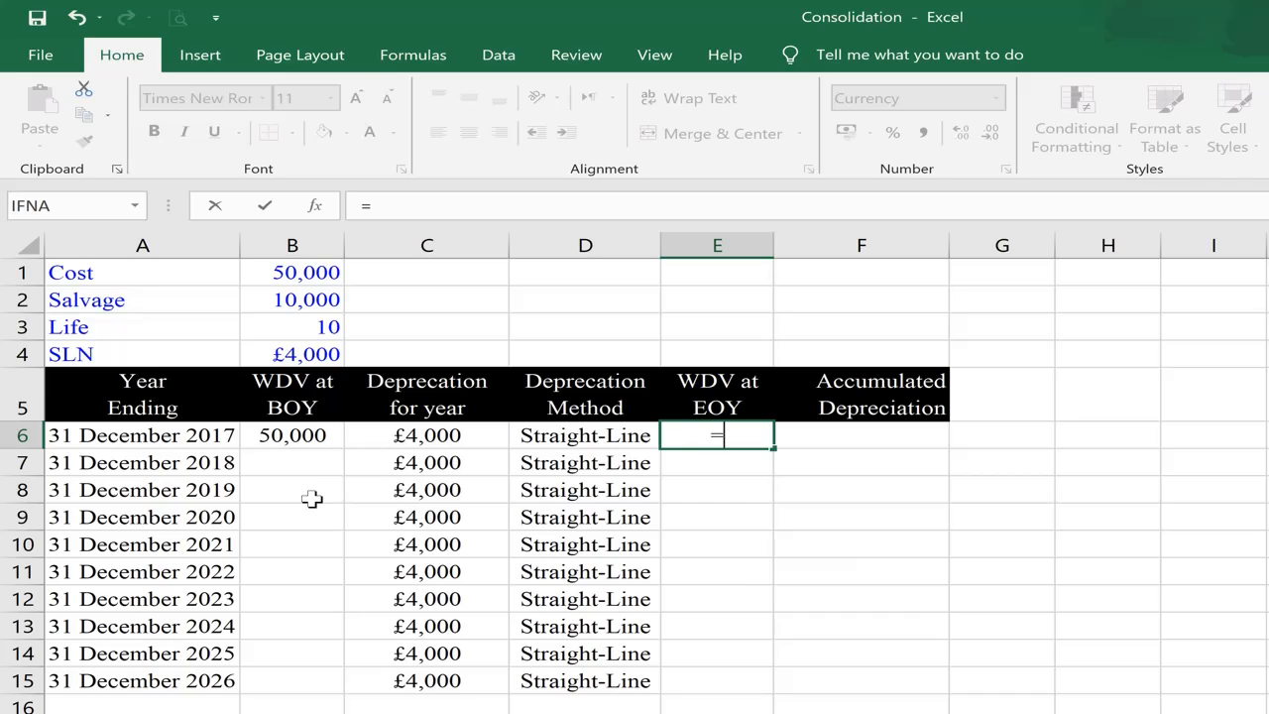
key(Left)
key(Left)
key(Left)
key(Left)
key(Right)
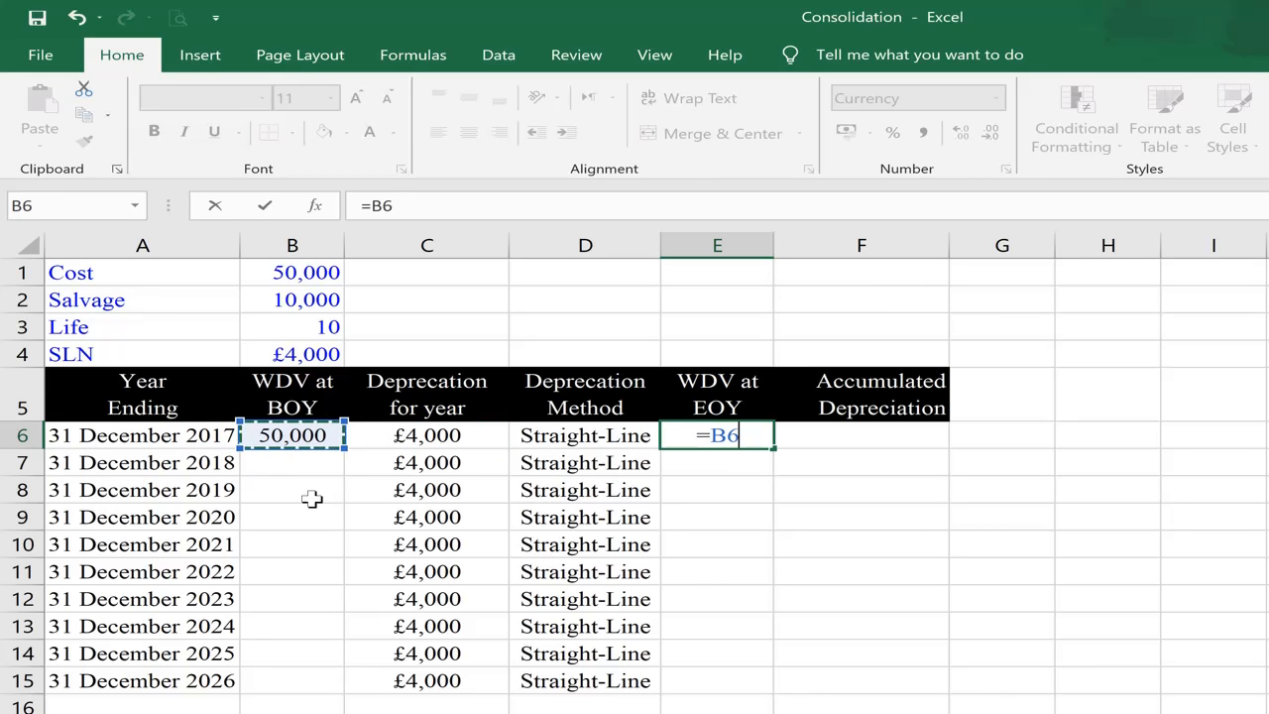
text(-)
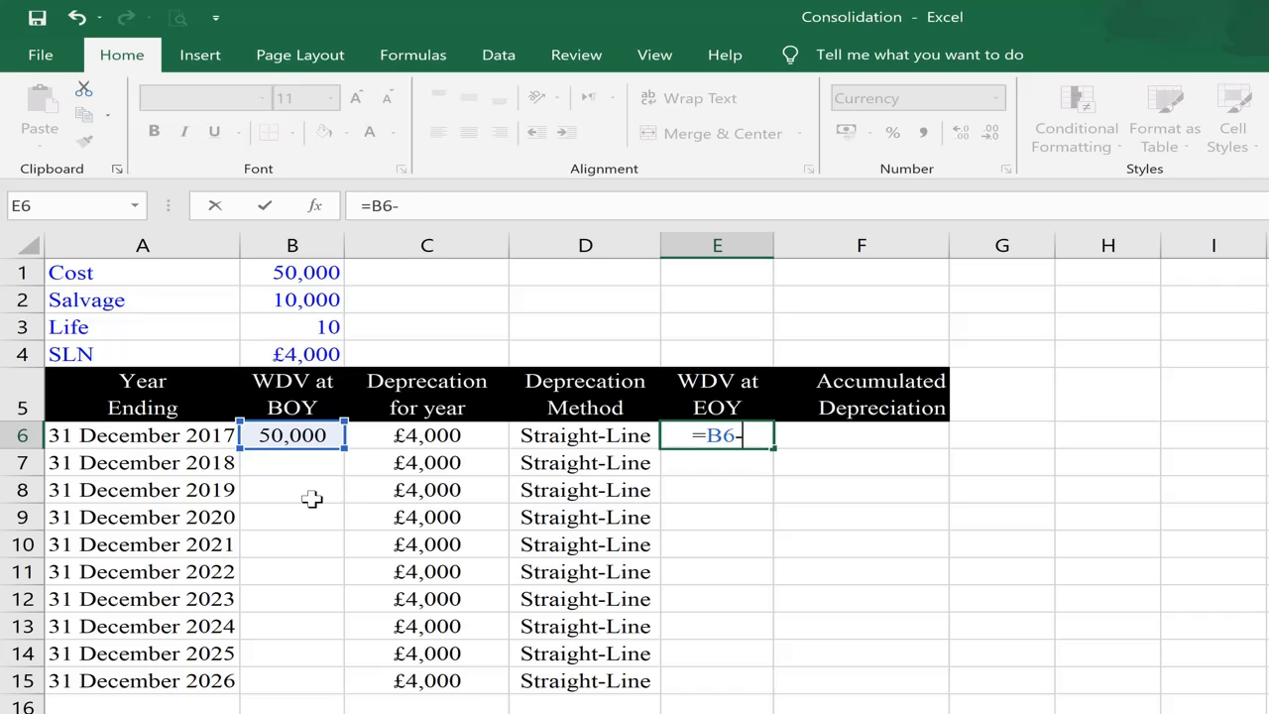
key(Left)
key(Left)
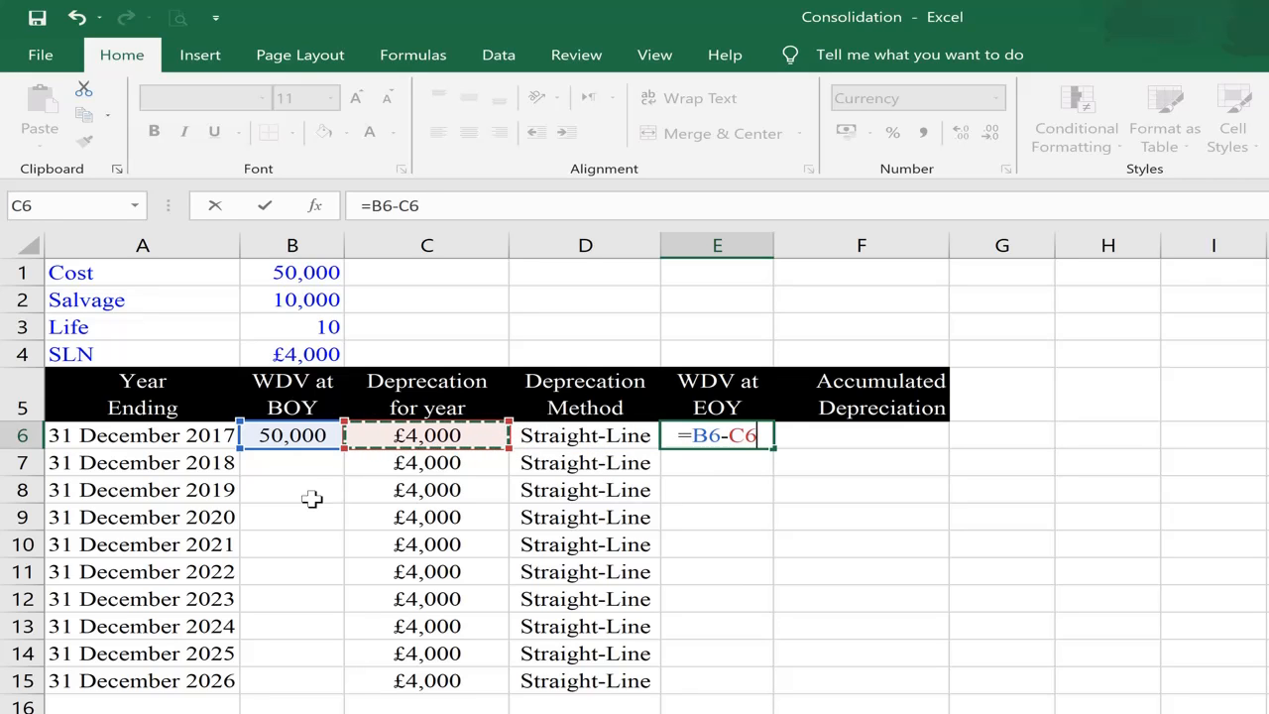
key(Return)
key(Up)
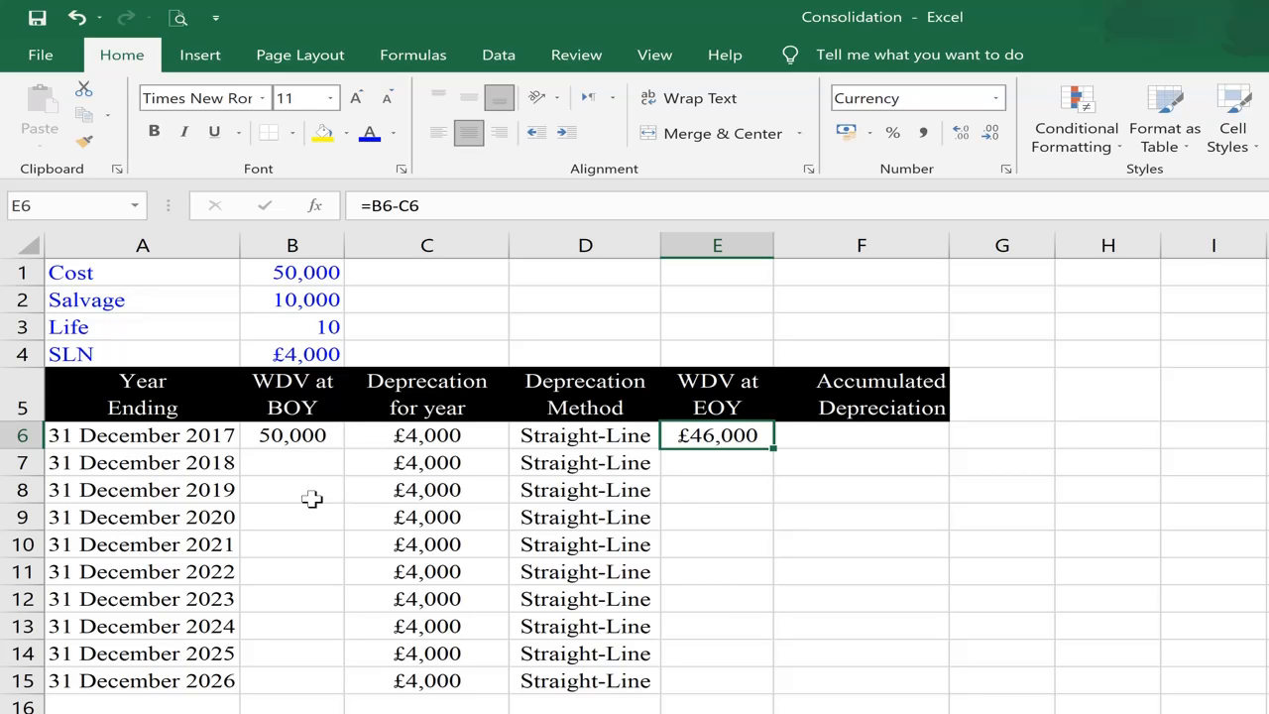
Step: Enter the first year's accumulated depreciation in F6 with the formula =SUM(C6:C6)
key(Right)
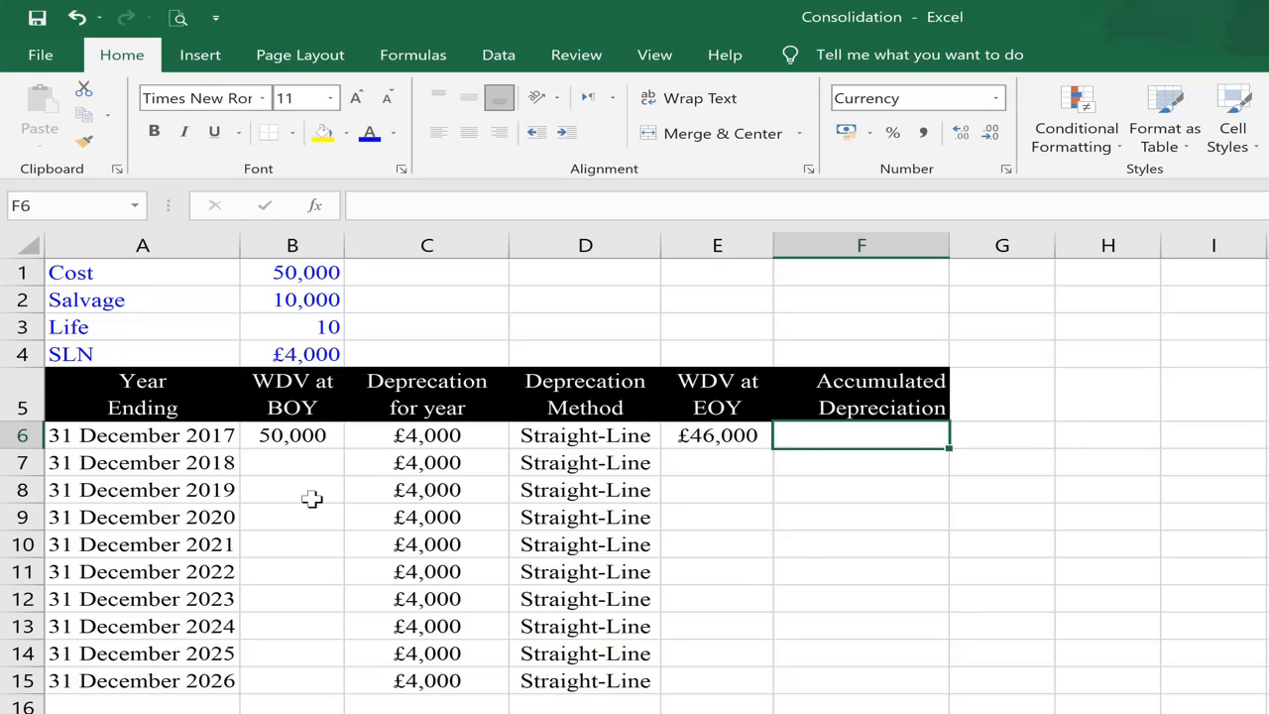
text(=sum)
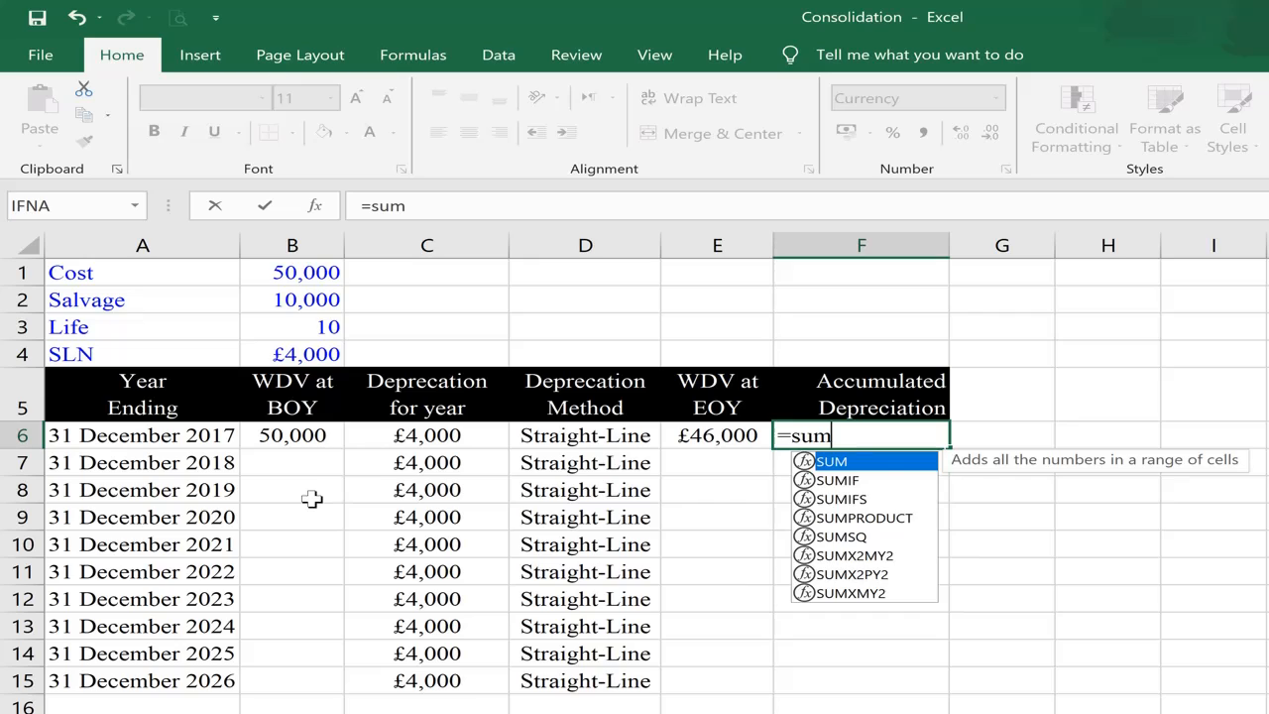
text(()
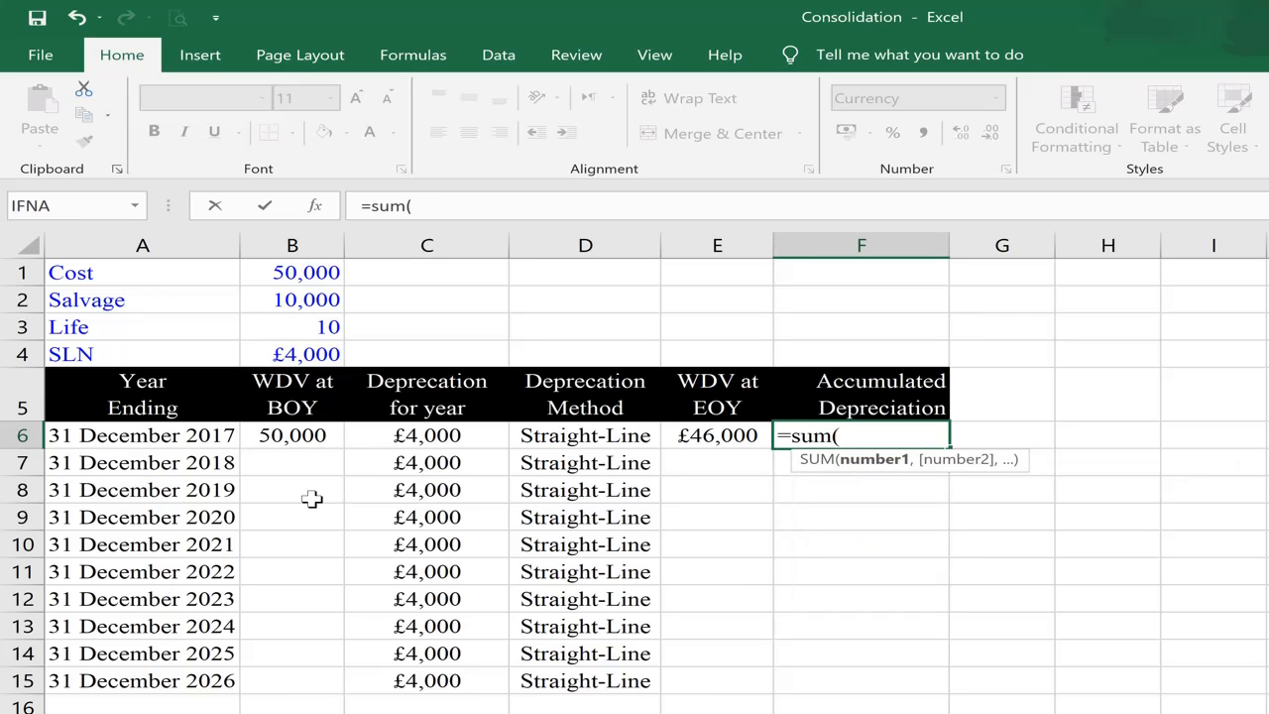
key(Left)
key(Left)
key(Left)
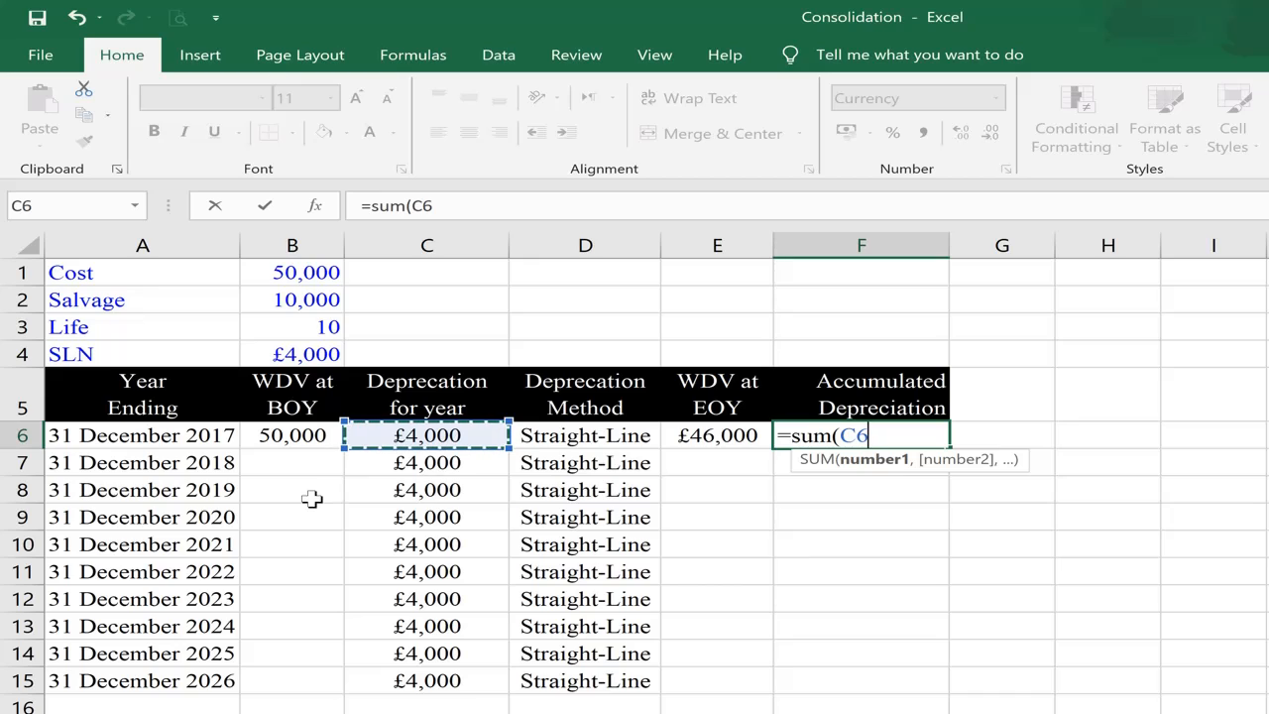
text(:C6))
key(ctrl+Return)
Step: Lock the start of the summed range in F6 with an absolute reference, giving =SUM($C$6:C6)
key(F2)
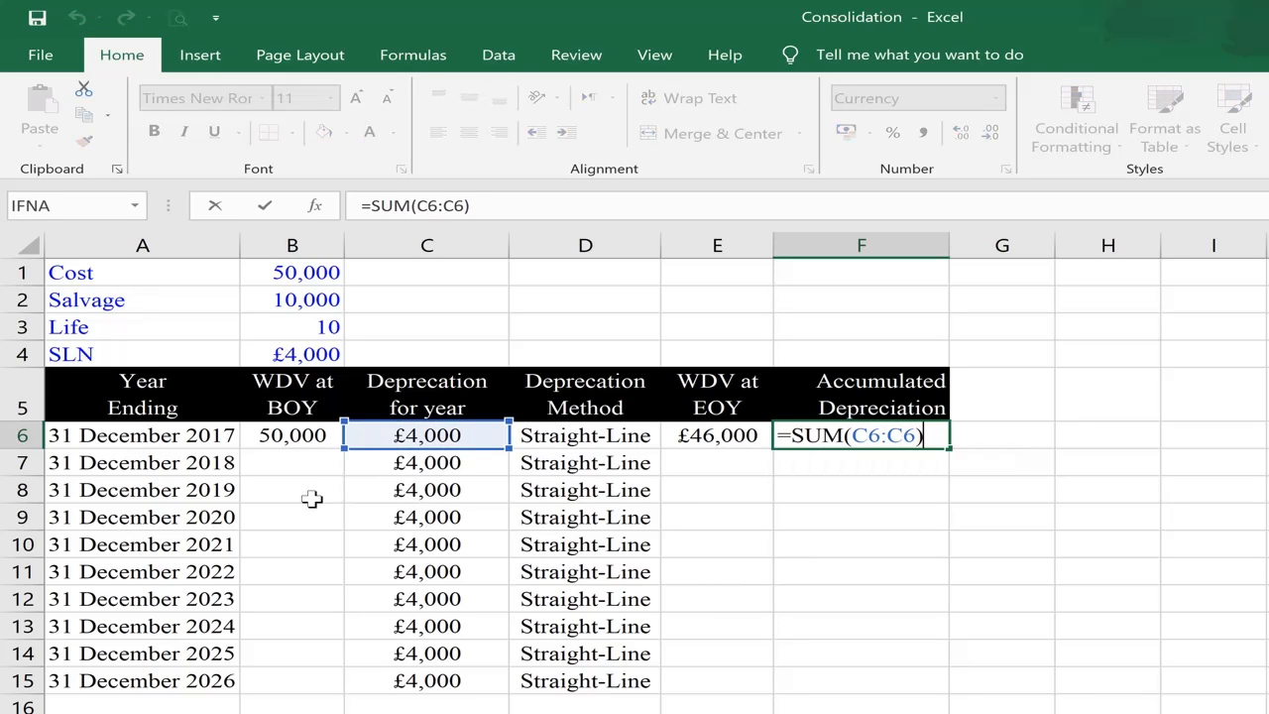
key(Left)
key(Left)
key(Left)
key(Left)
key(Left)
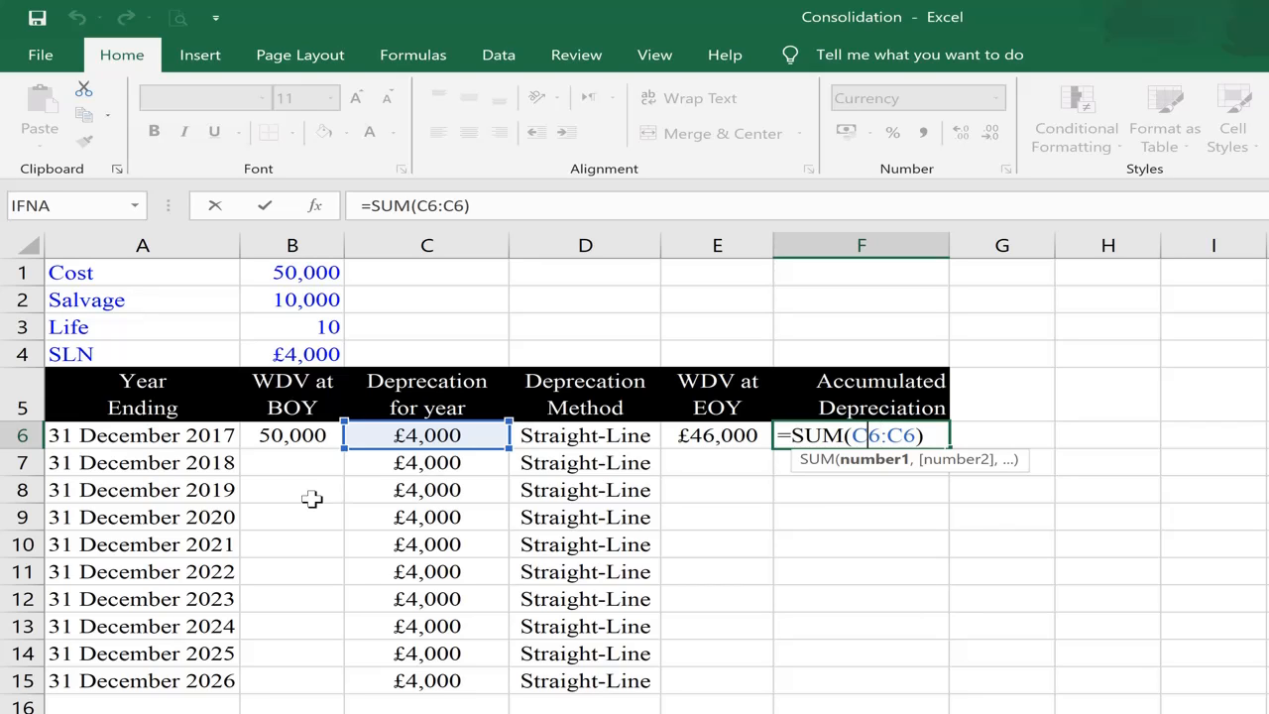
key(F4)
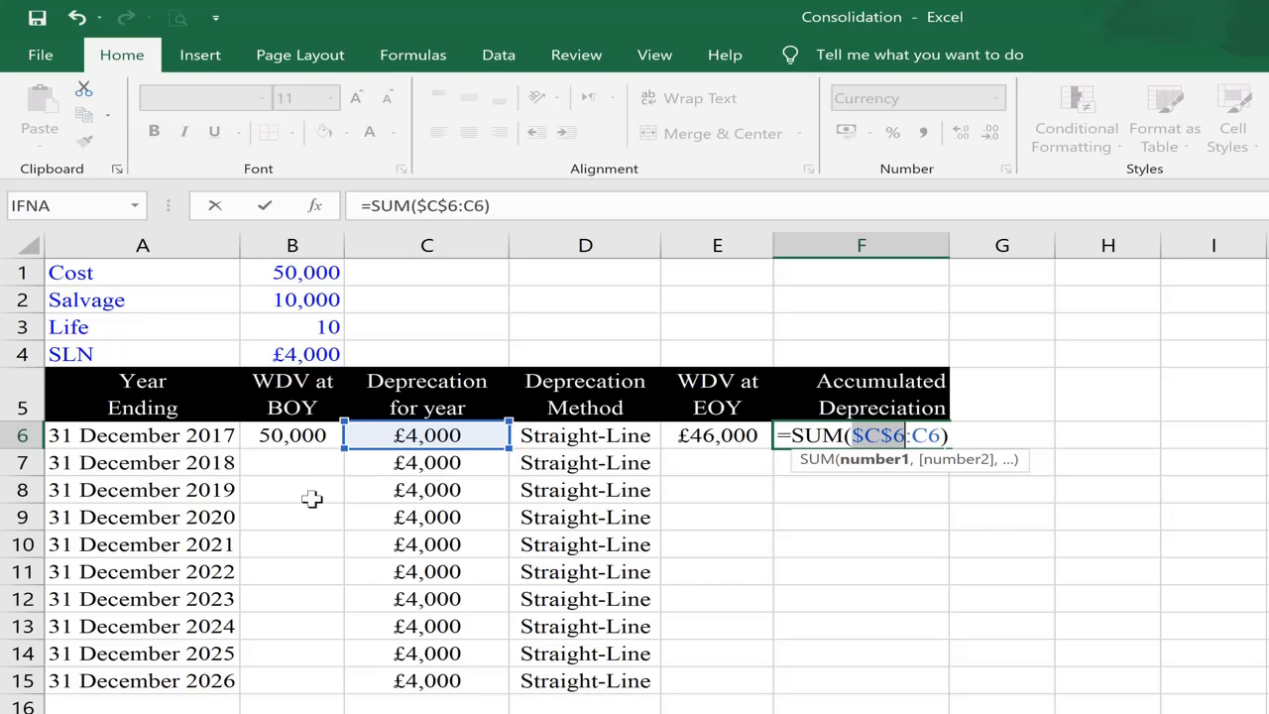
key(Right)
key(Right)
key(Right)
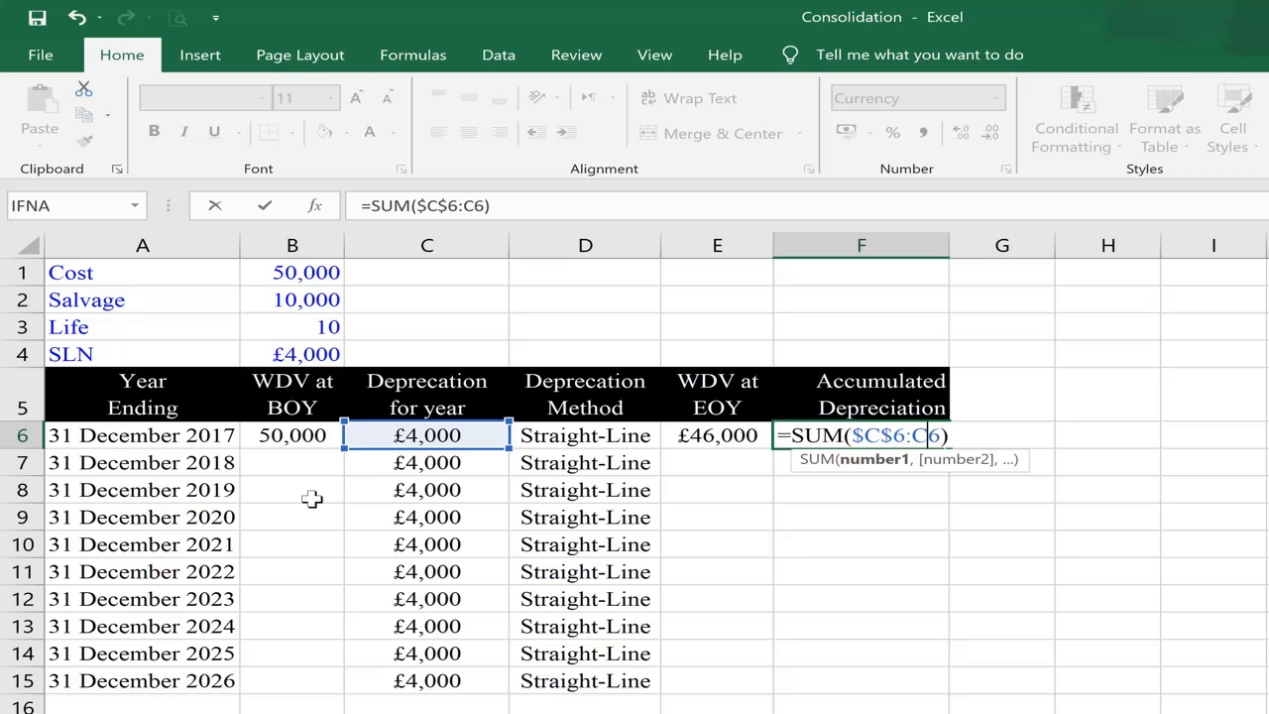
key(Return)
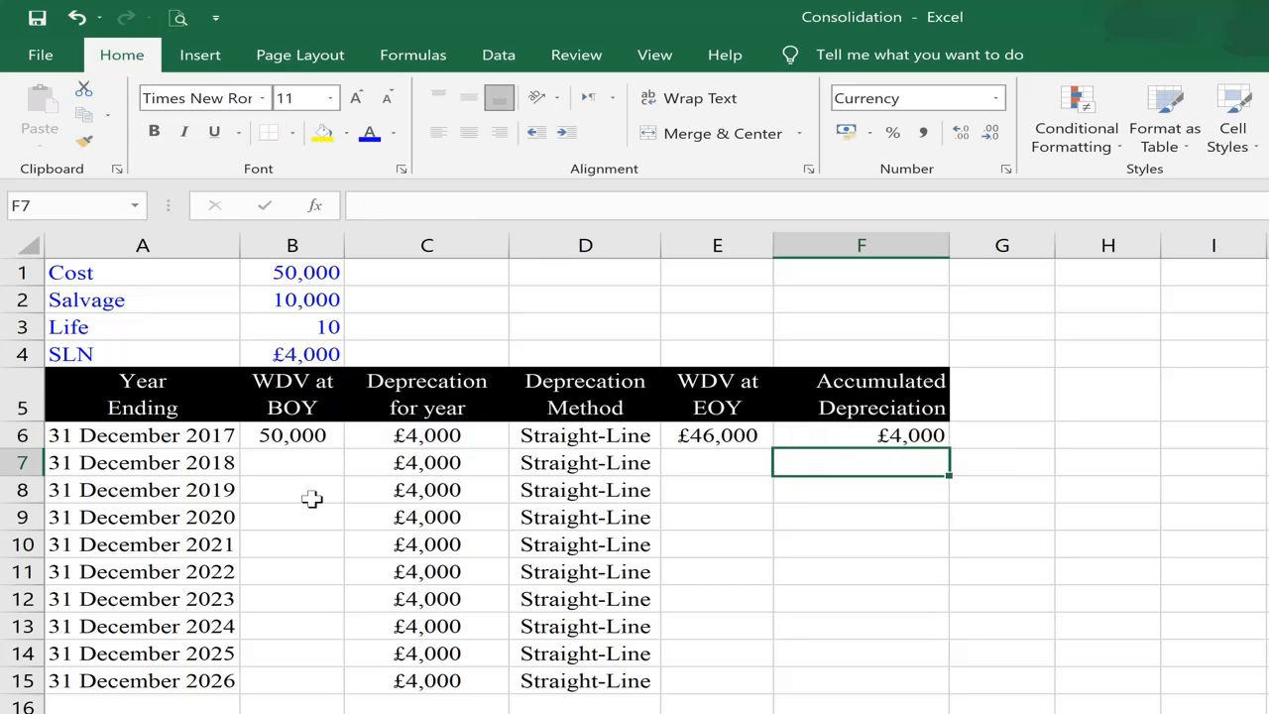
Step: Fill the accumulated depreciation formula from F6 into F7 and check the range it sums
key(ctrl+d)
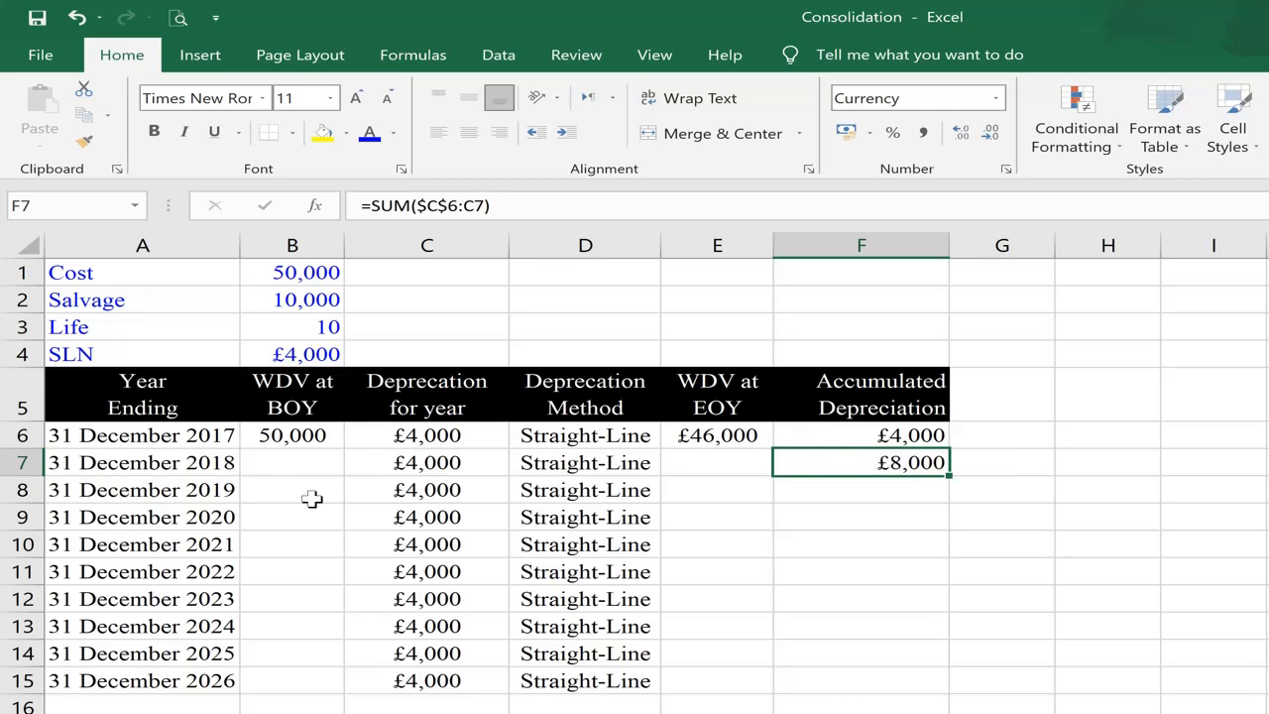
key(F2)
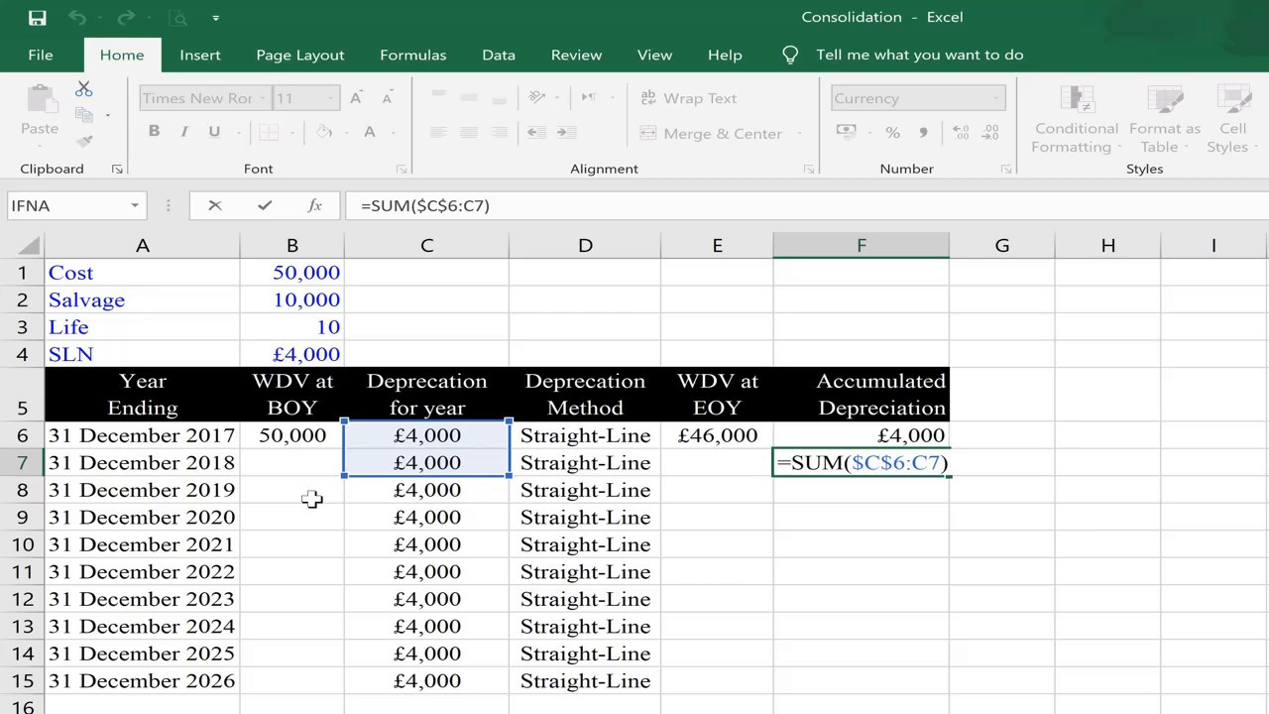
key(Return)
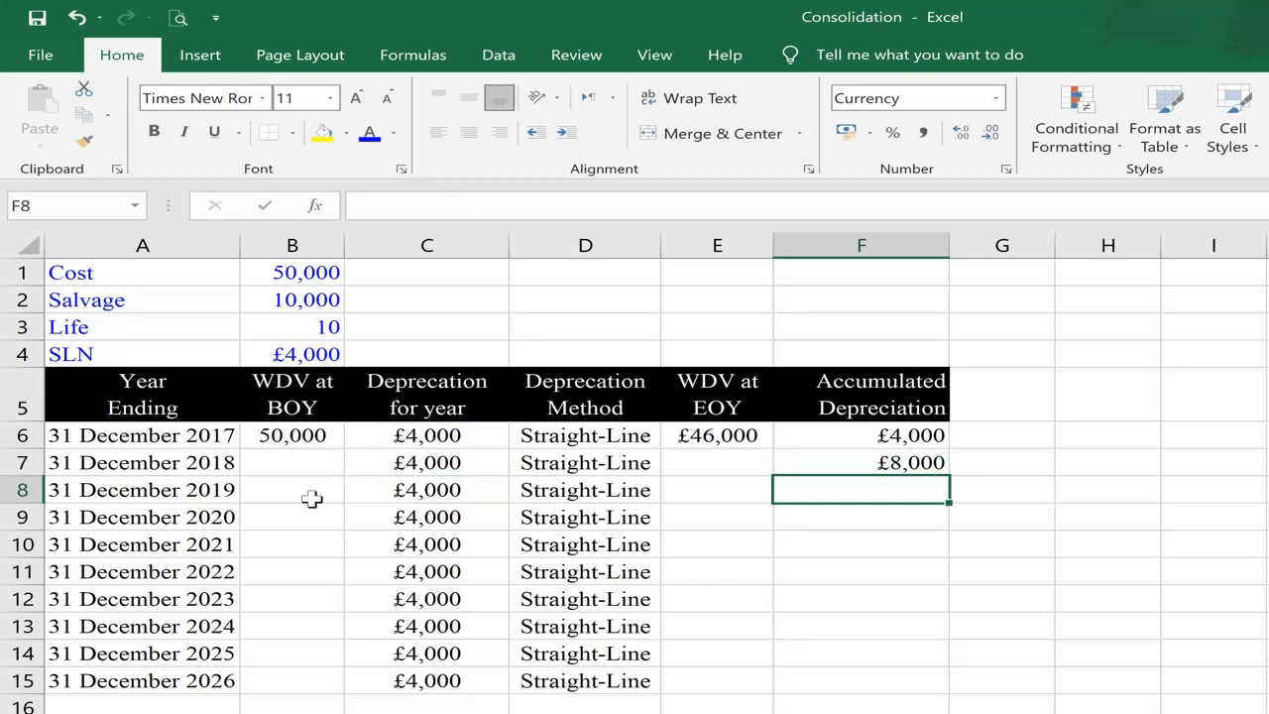
Step: Fill the accumulated depreciation formula down into F8, F9 and F10, checking the summed range in F8 and F9
key(ctrl+d)
key(F2)
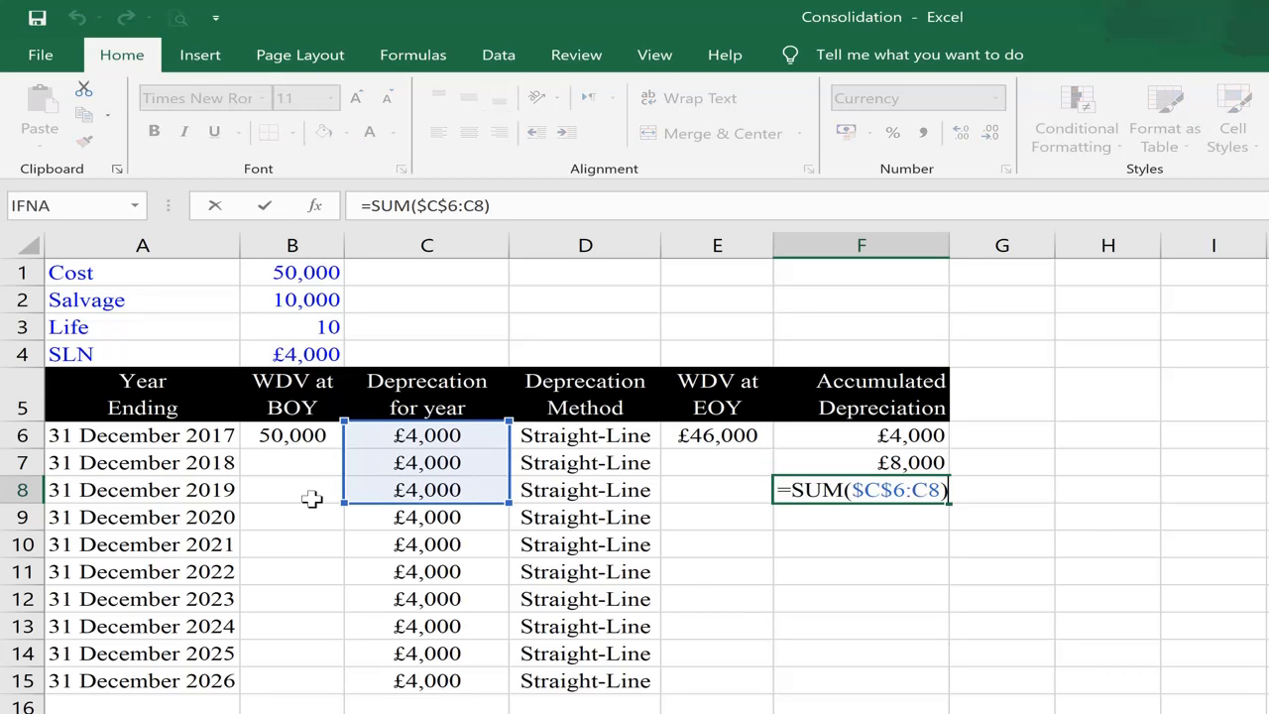
key(Return)
key(ctrl+d)
key(F2)
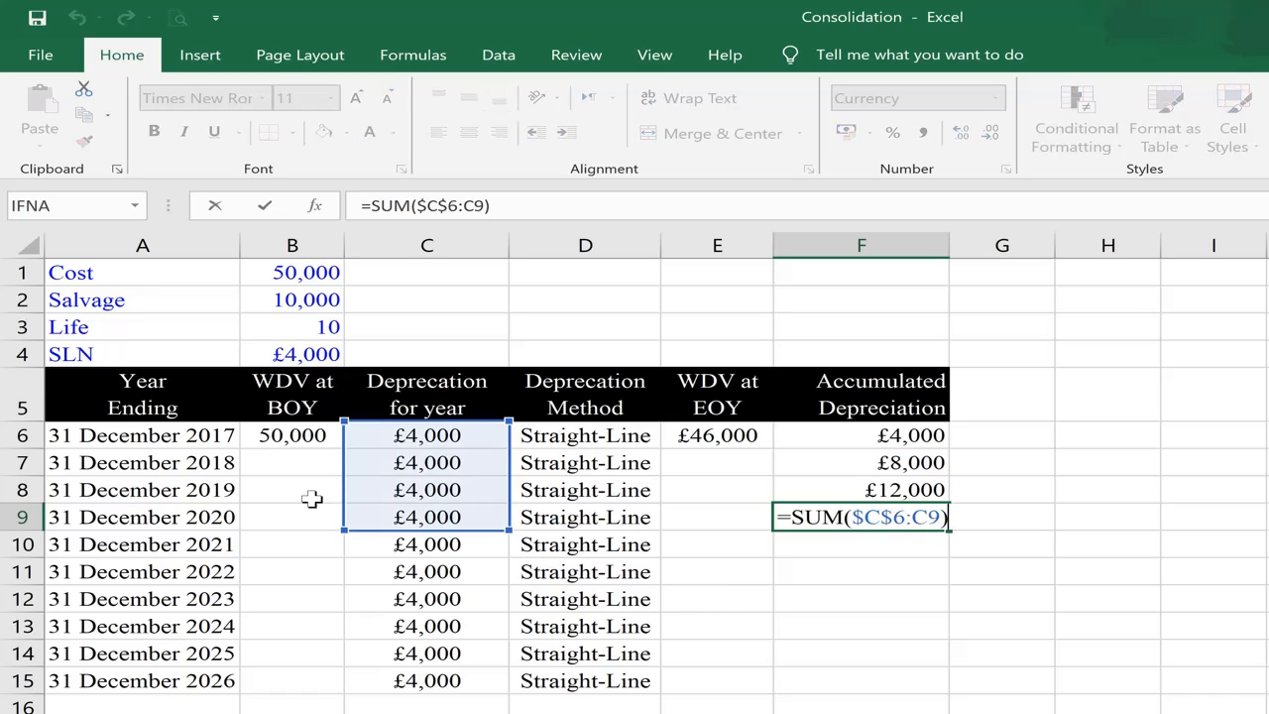
key(Return)
key(ctrl+d)
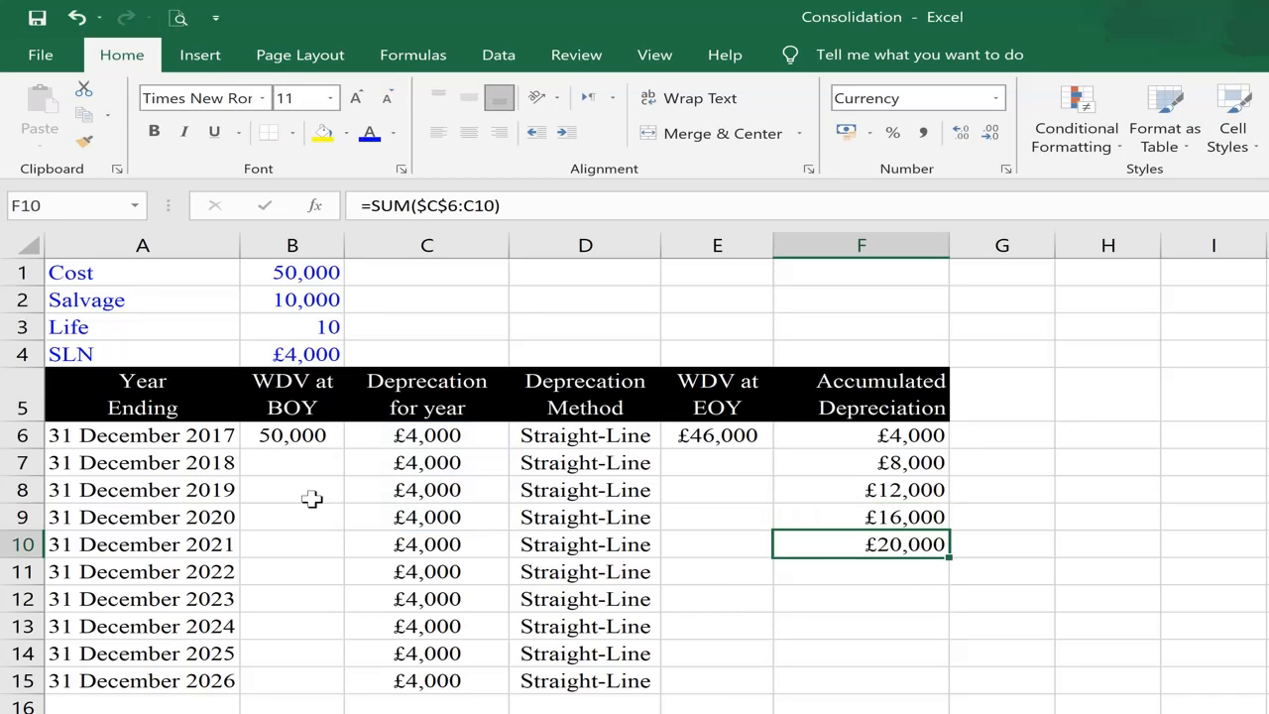
Step: Copy the accumulated depreciation formula from F10 into F11:F15 and check the range summed in F15
key(ctrl+c)
key(Down)
key(shift+Down)
key(shift+Down)
key(shift+Down)
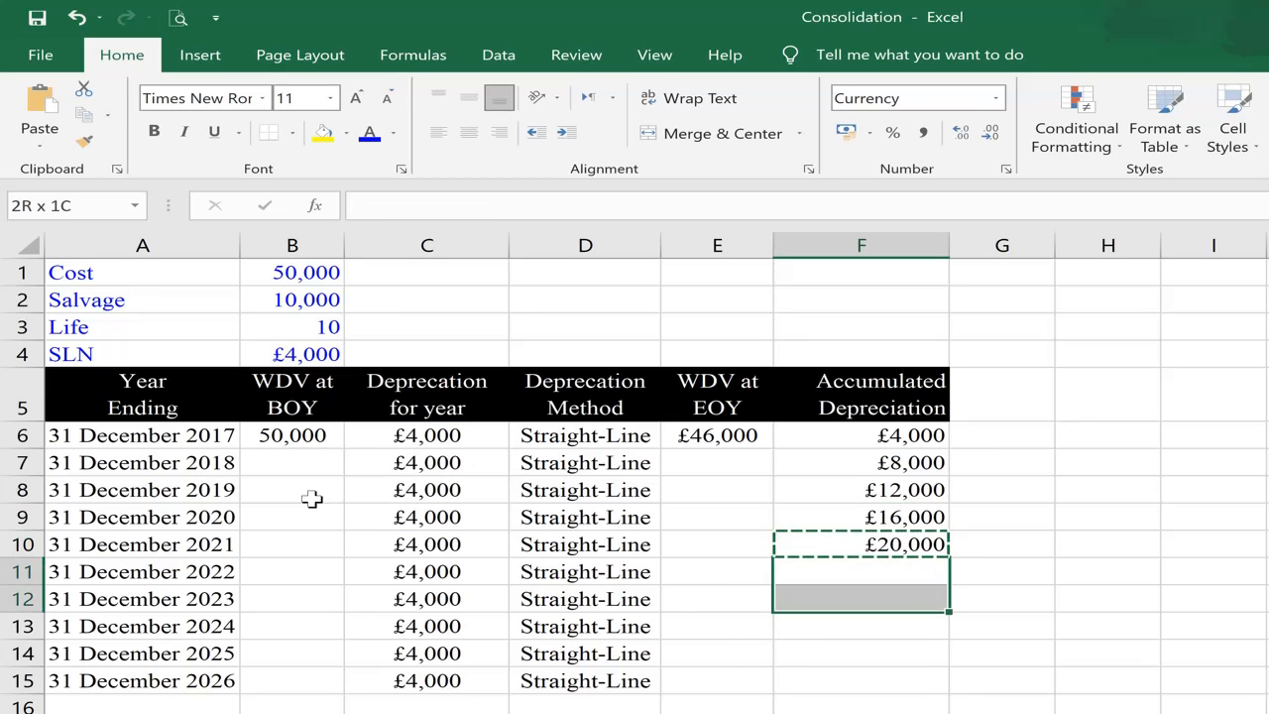
key(shift+Down)
key(ctrl+v)
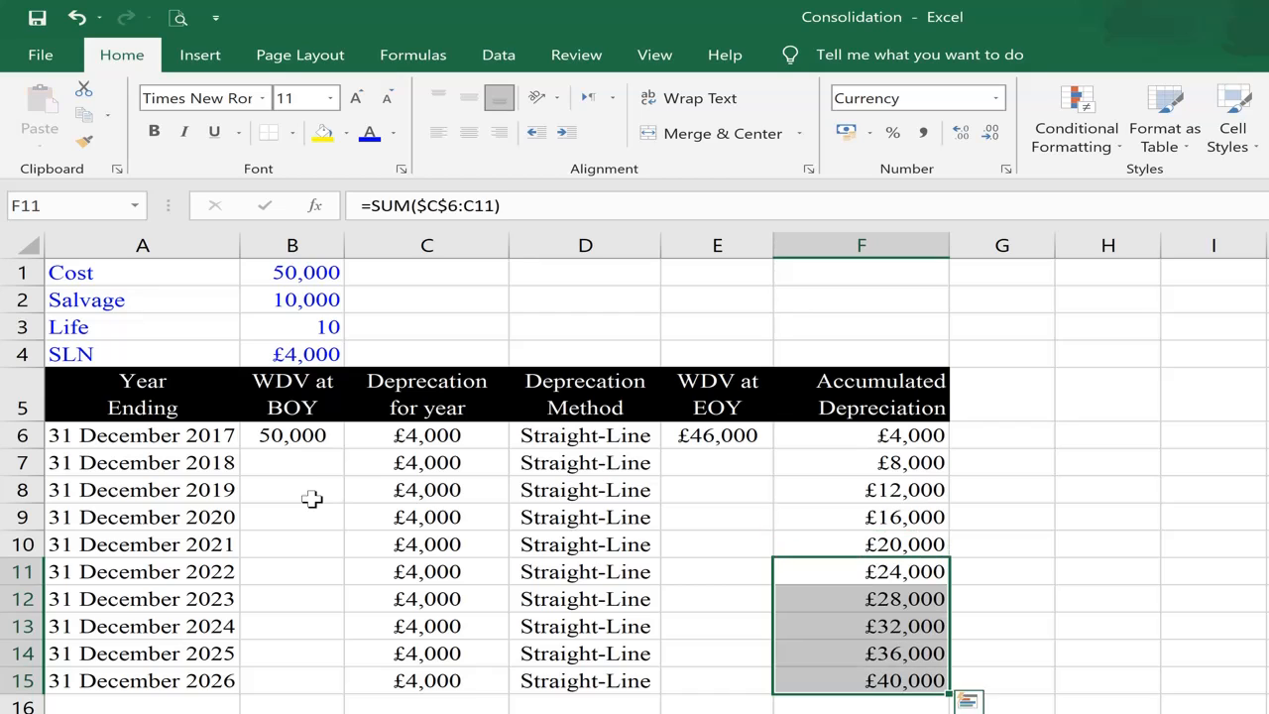
key(ctrl+Down)
key(F2)
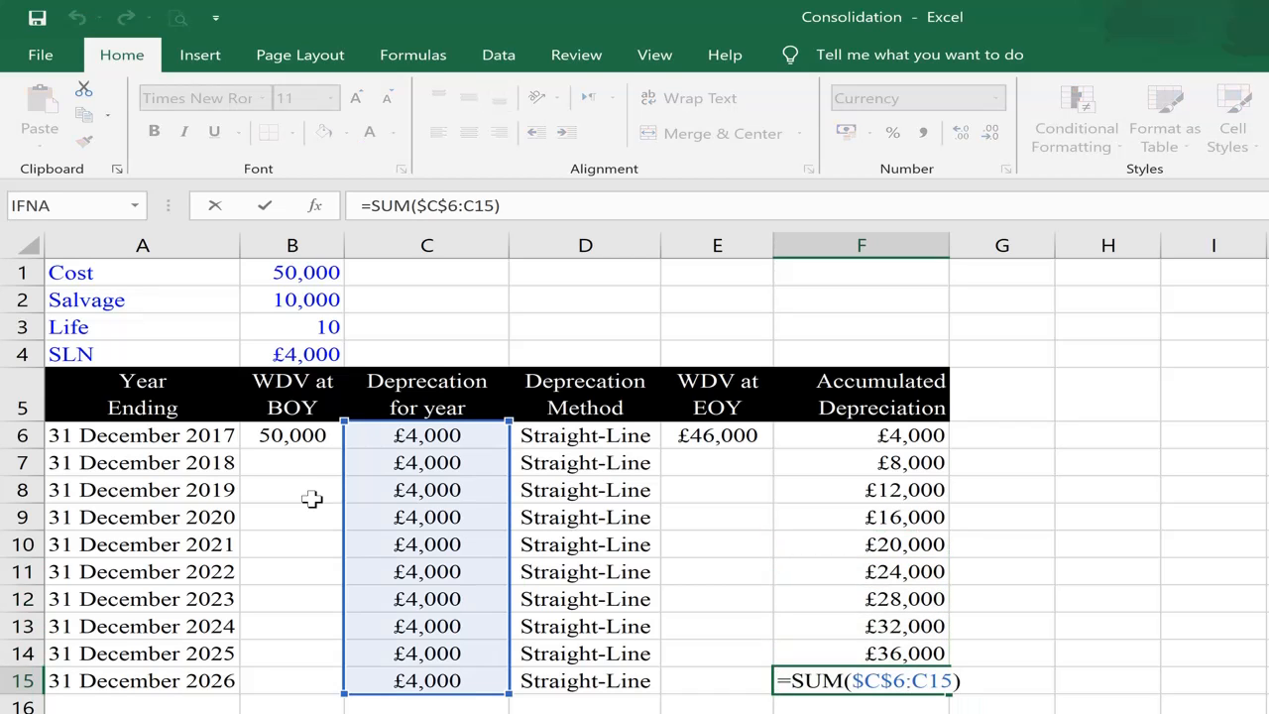
key(Return)
Step: Enter the second year's beginning-of-year written down value in B7 with the formula =E6
key(ctrl+Up)
key(ctrl+Up)
key(ctrl+Up)
key(Down)
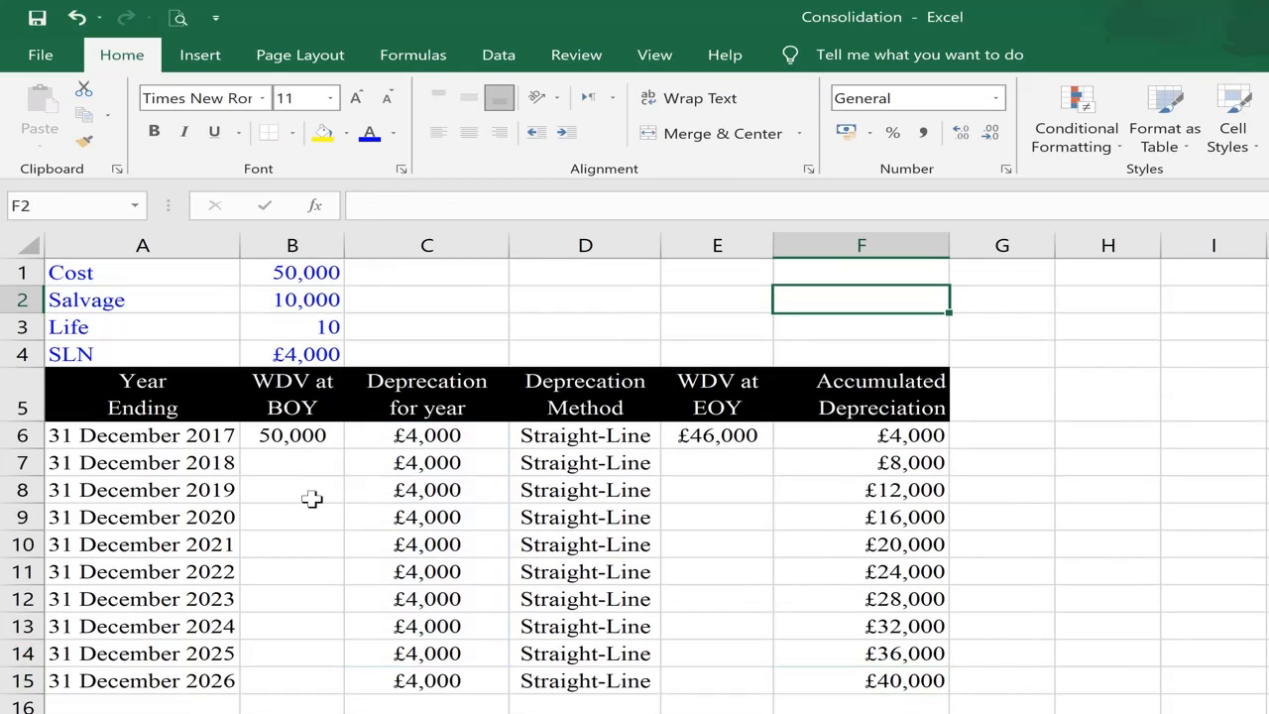
key(Down)
key(Down)
key(Down)
key(Down)
key(Down)
key(Left)
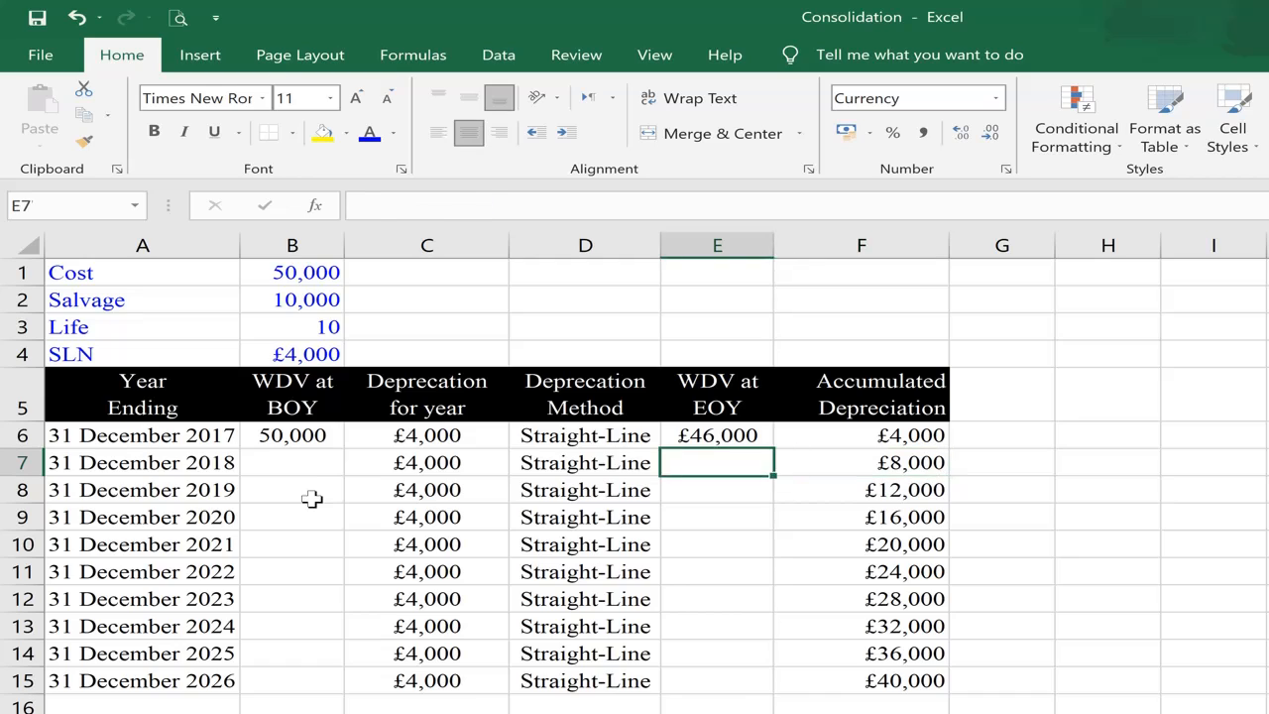
key(Left)
key(Left)
key(Left)
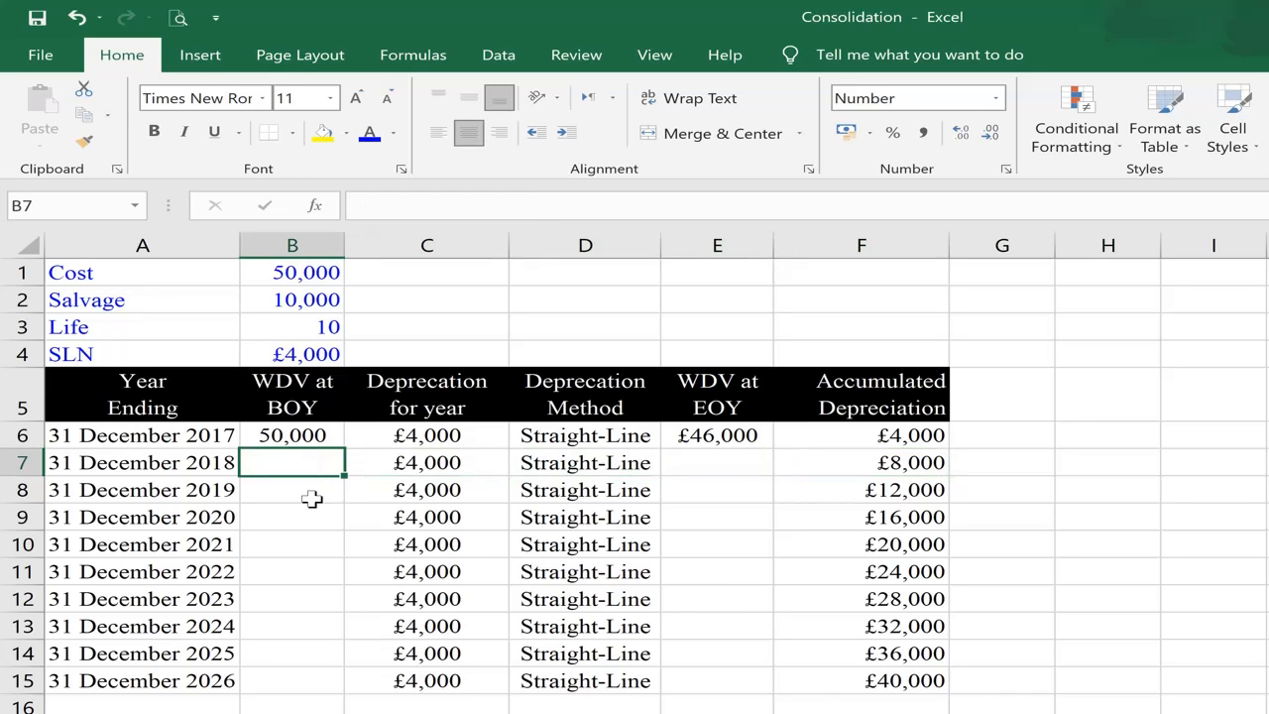
text(=)
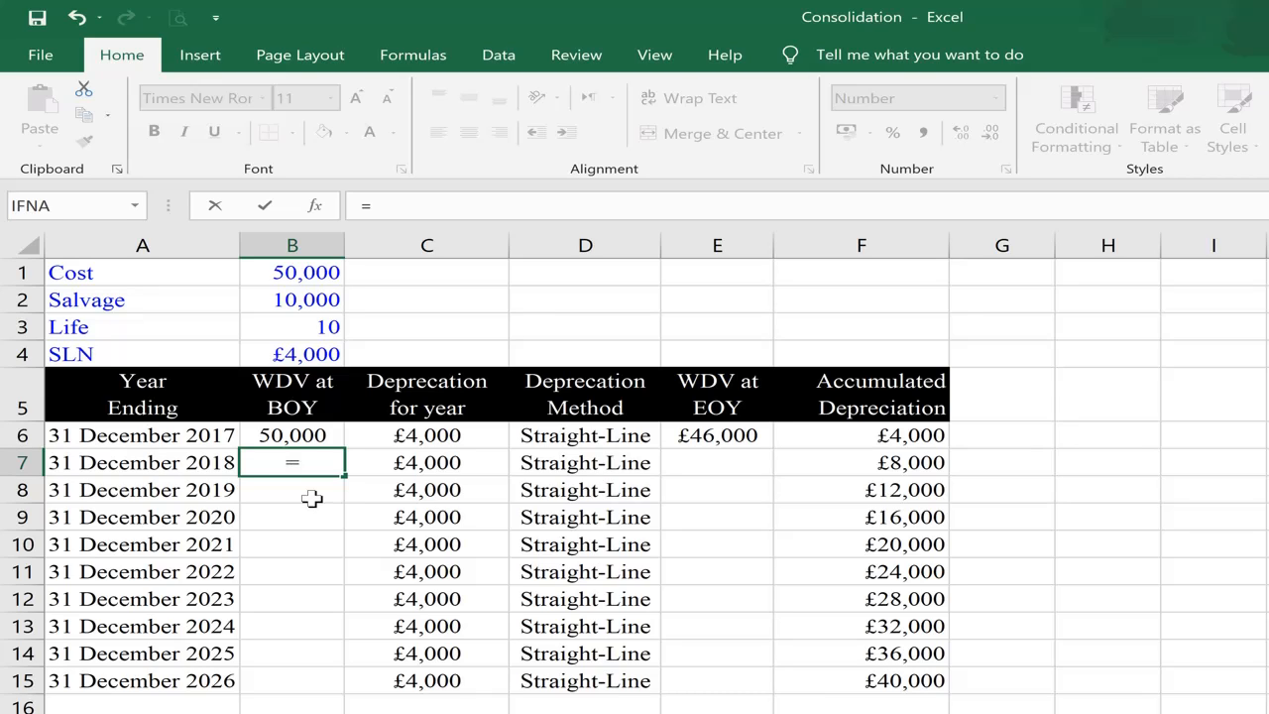
click(731, 436)
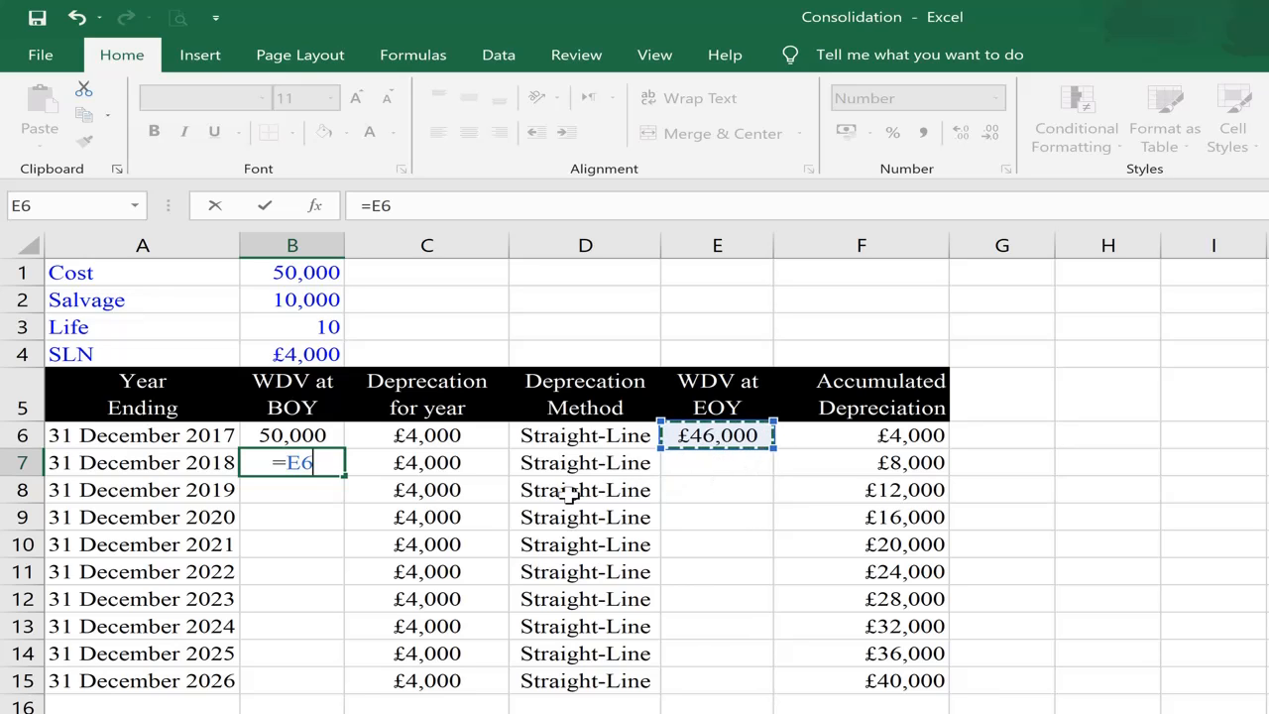
click(280, 493)
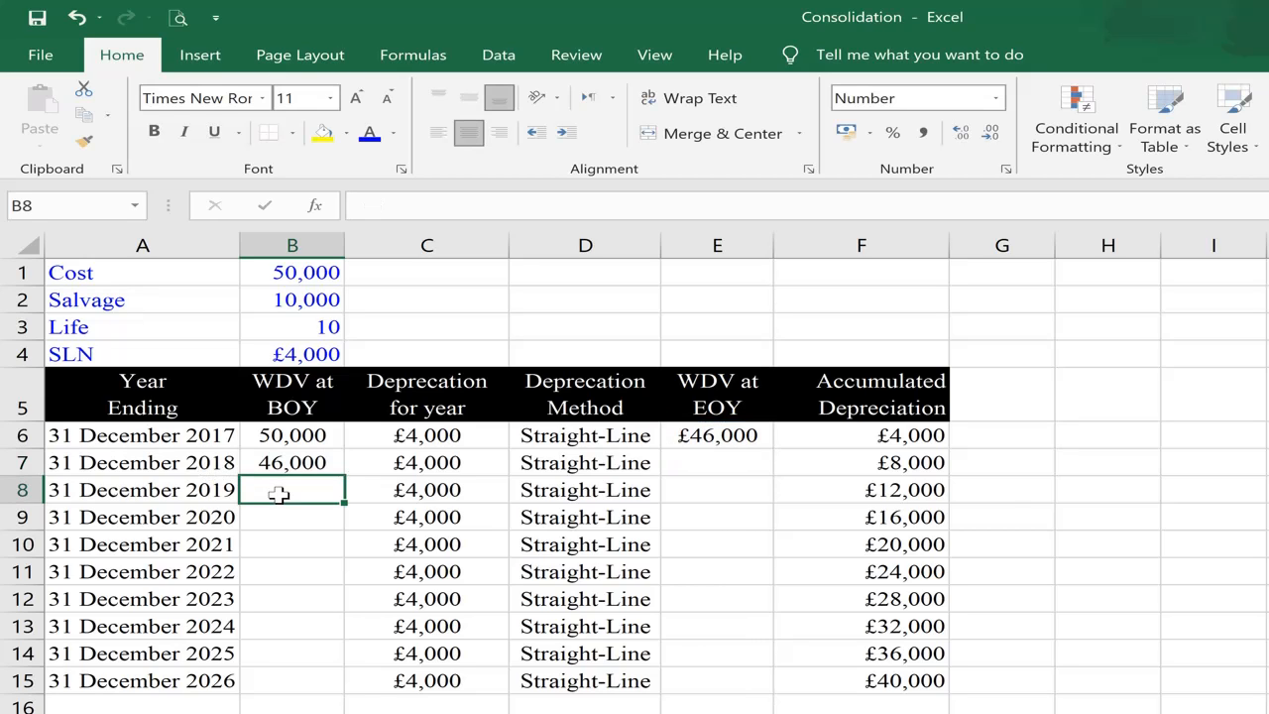
Step: Copy the beginning-of-year written down value formula from B7 into B8:B15
key(Up)
key(ctrl+c)
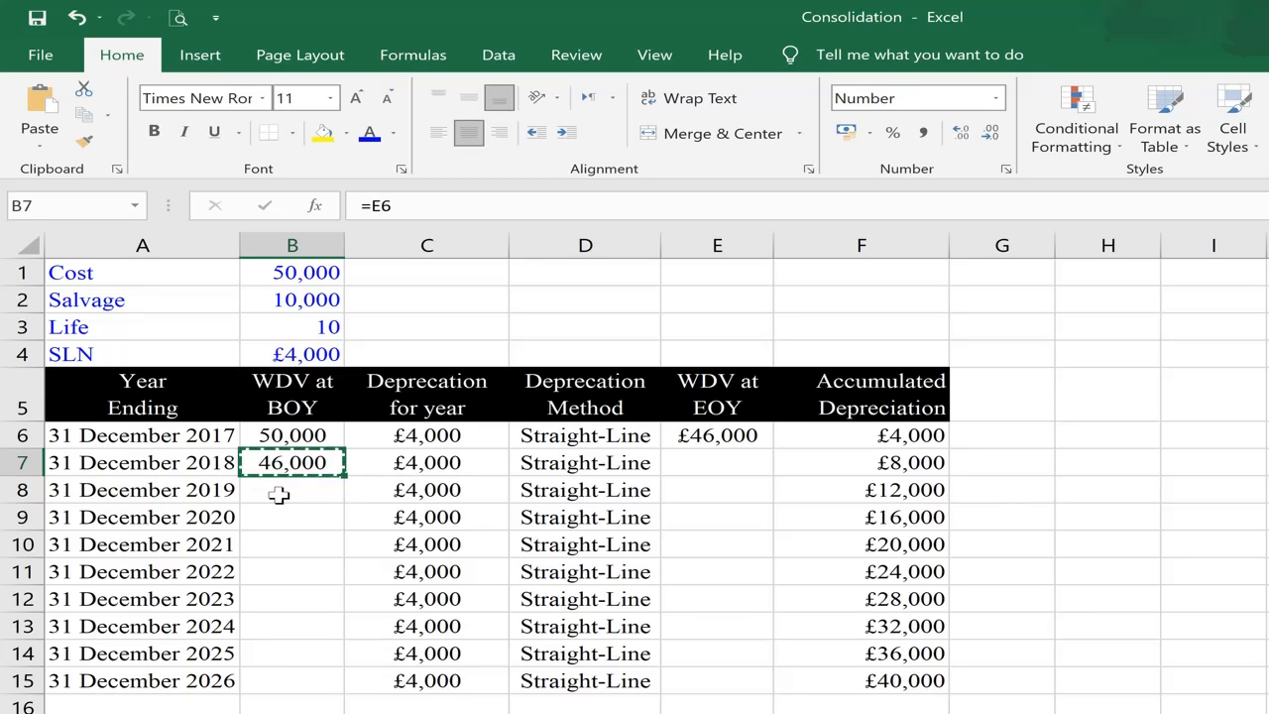
key(Down)
key(shift+Down)
key(shift+Down)
key(shift+Down)
key(shift+Down)
key(shift+Down)
key(shift+Down)
key(shift+Down)
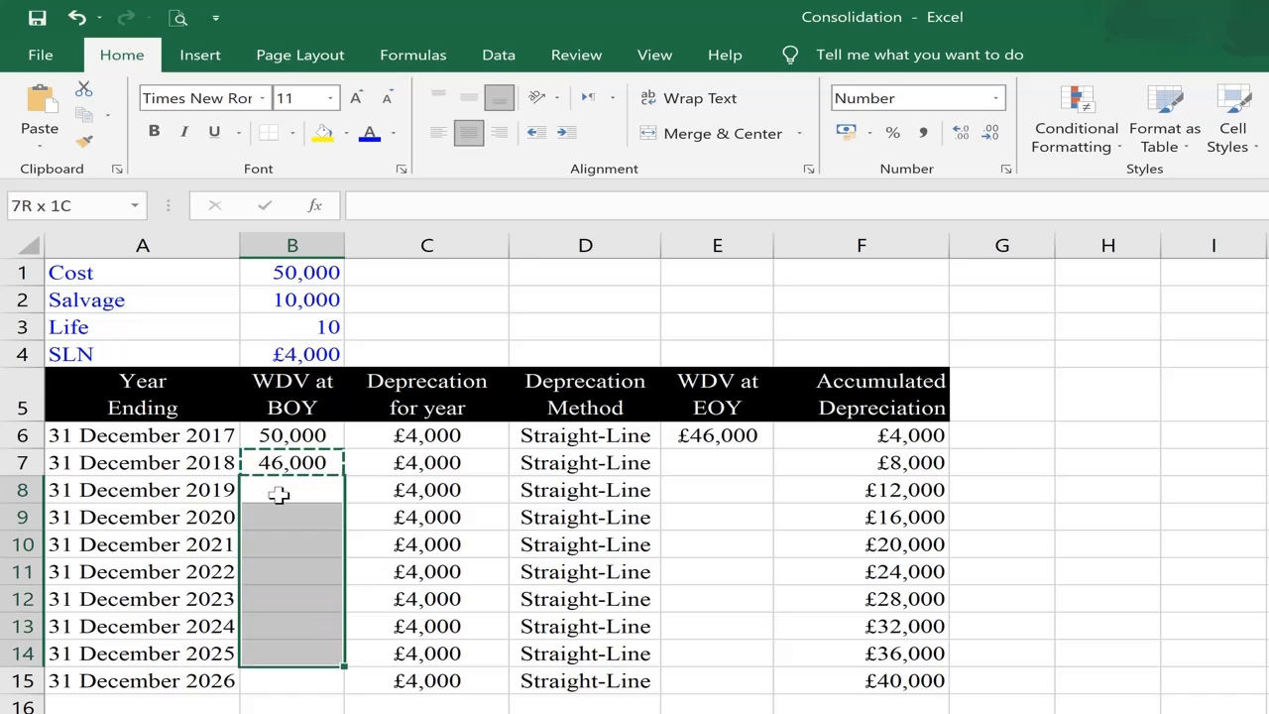
key(ctrl+v)
key(Up)
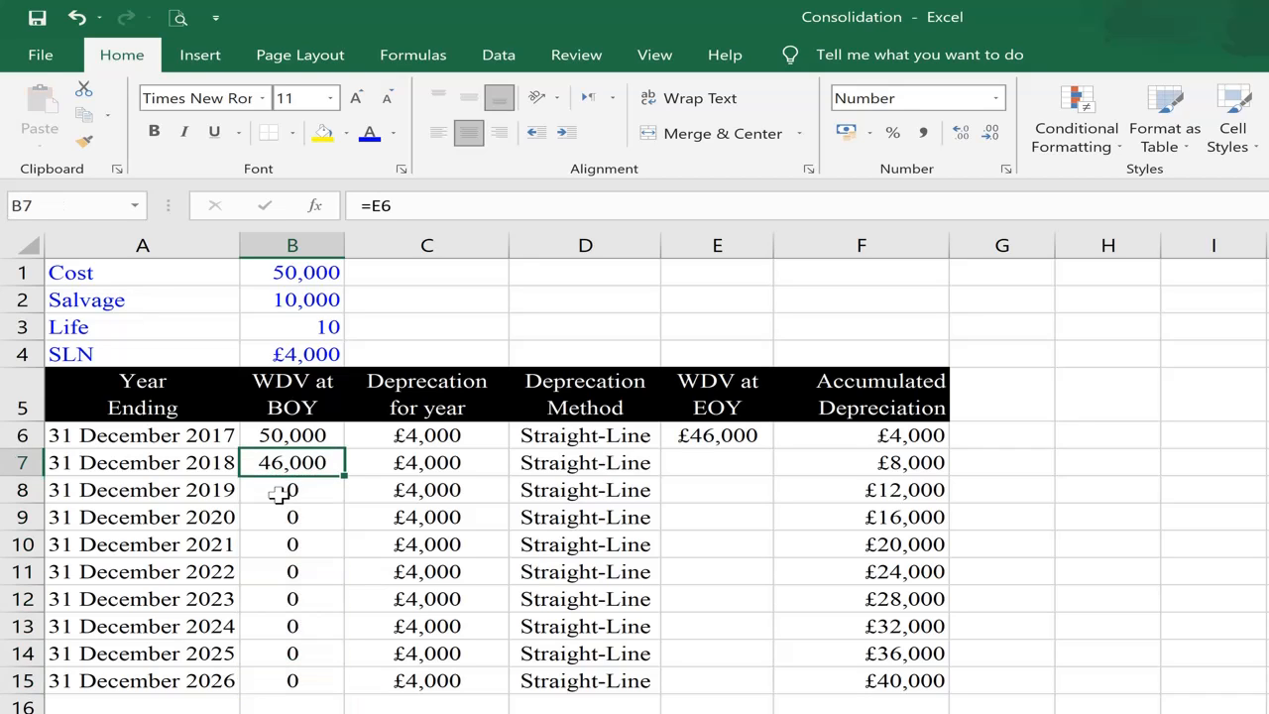
Step: Copy the end-of-year written down value formula from E6 into E7:E15
key(Right)
key(Right)
key(Right)
key(Up)
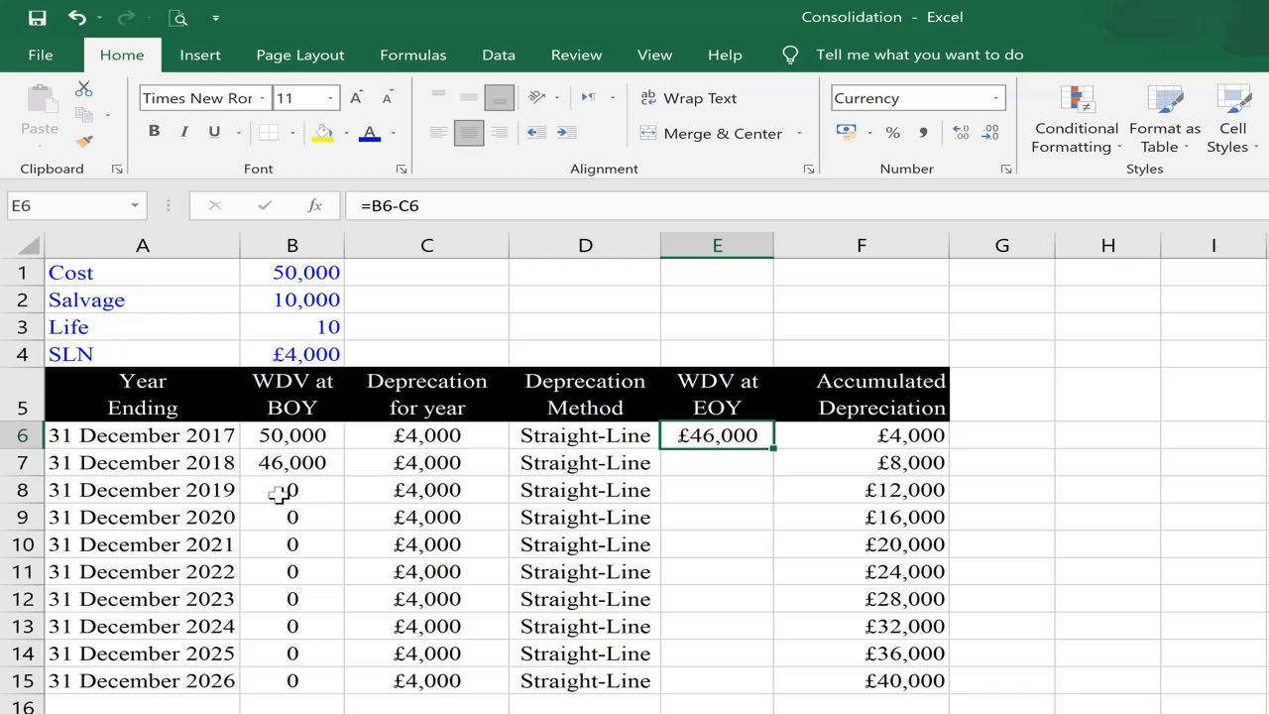
key(ctrl+c)
key(Down)
key(shift+Down)
key(shift+Down)
key(shift+Down)
key(shift+Down)
key(shift+Down)
key(shift+Down)
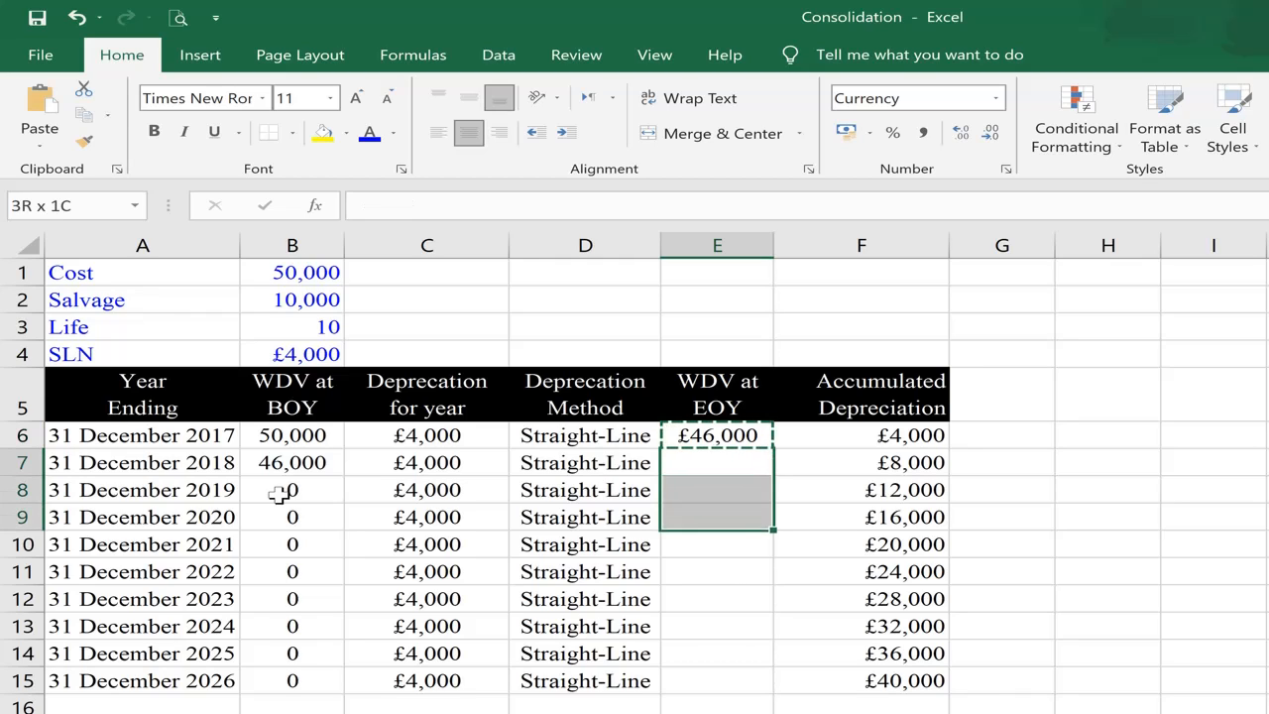
key(shift+Down)
key(shift+Down)
key(ctrl+v)
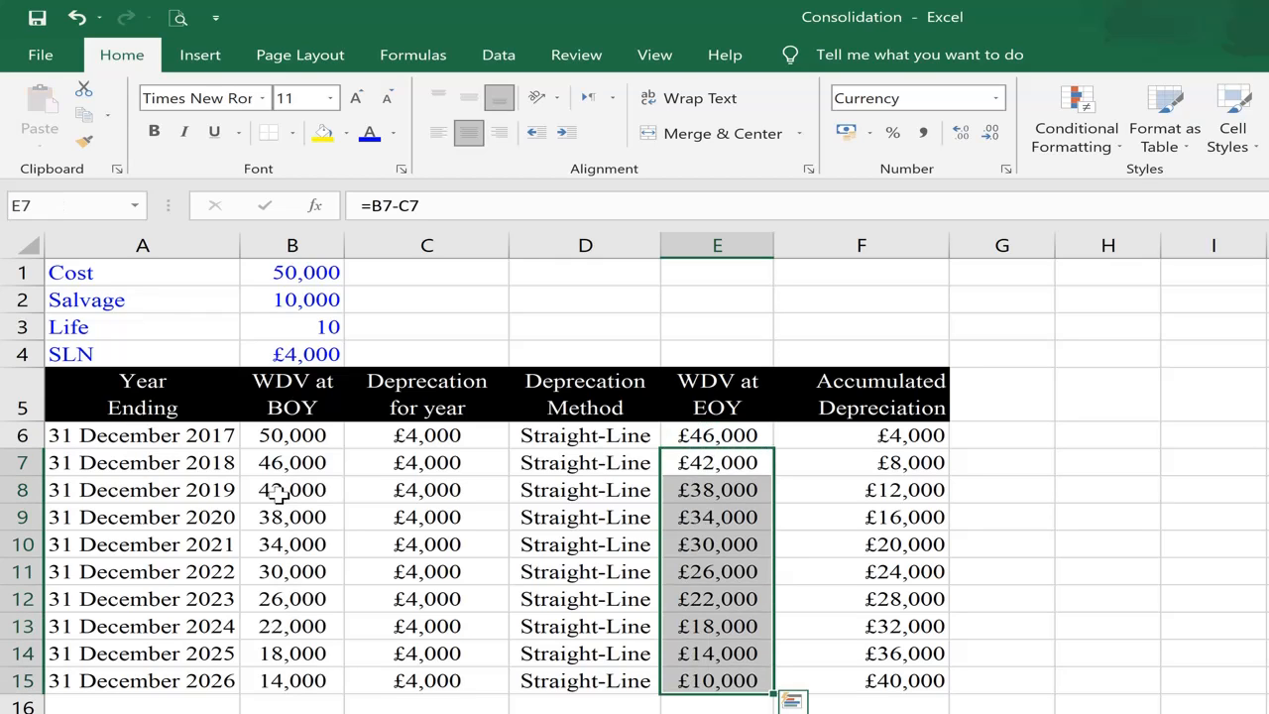
key(Escape)
key(Up)
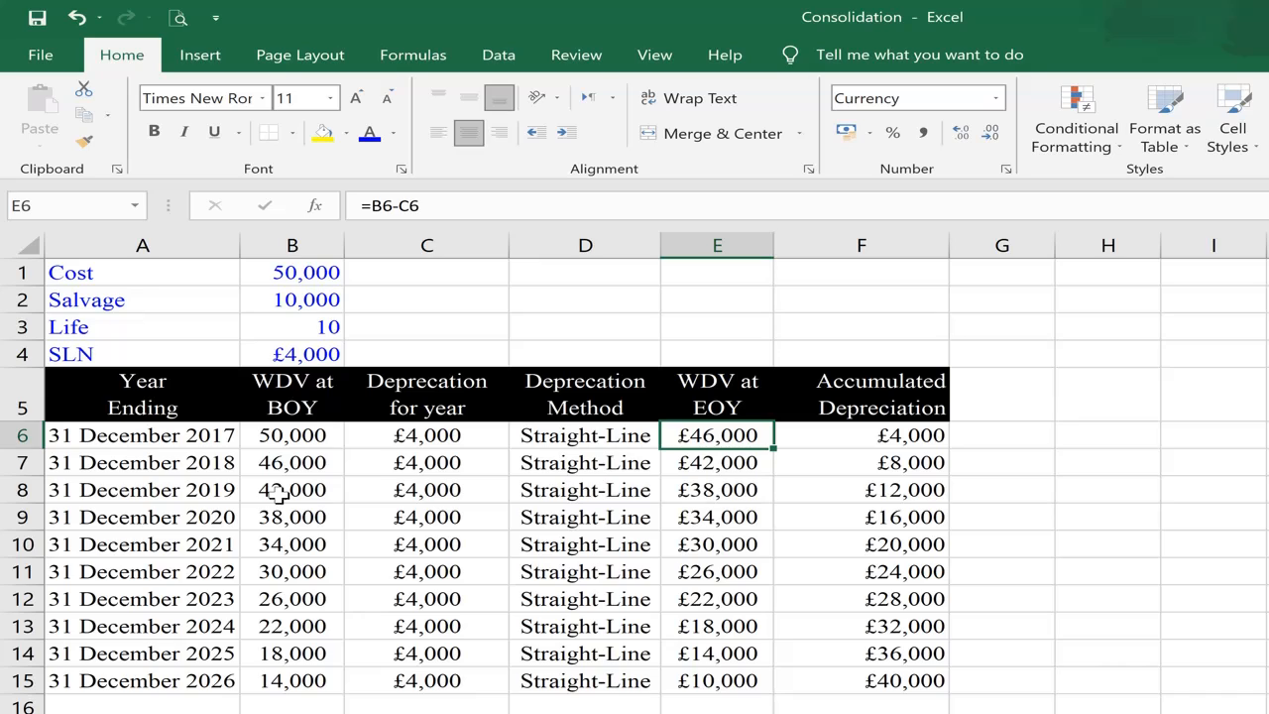
Step: Review the first year's opening value in B6, the final written down value in E15 and the yearly depreciation in C6:C15
key(ctrl+Left)
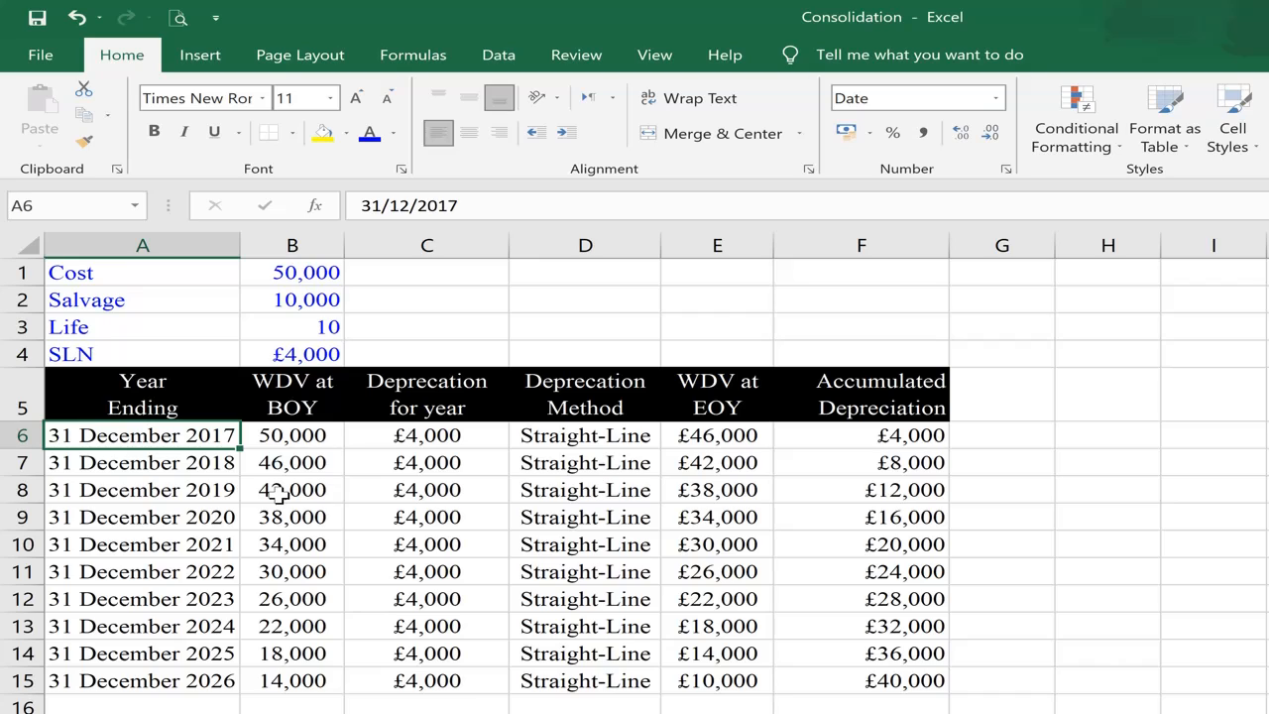
key(Right)
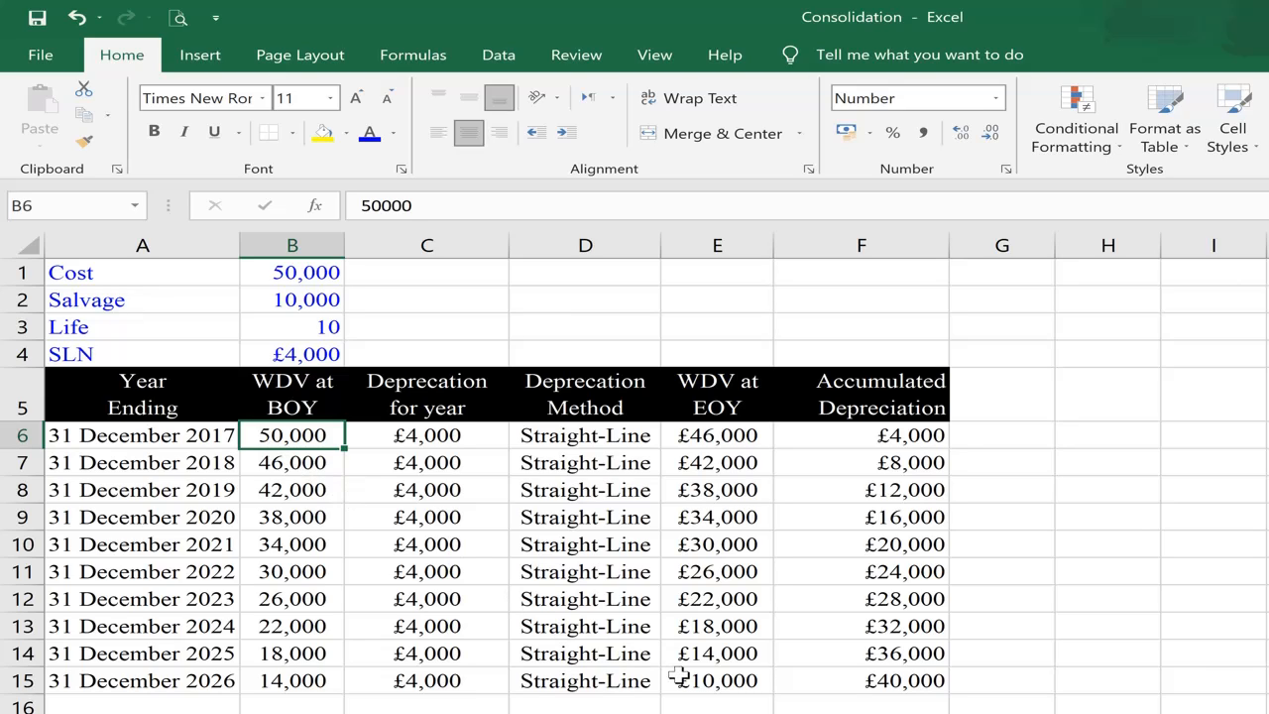
click(718, 684)
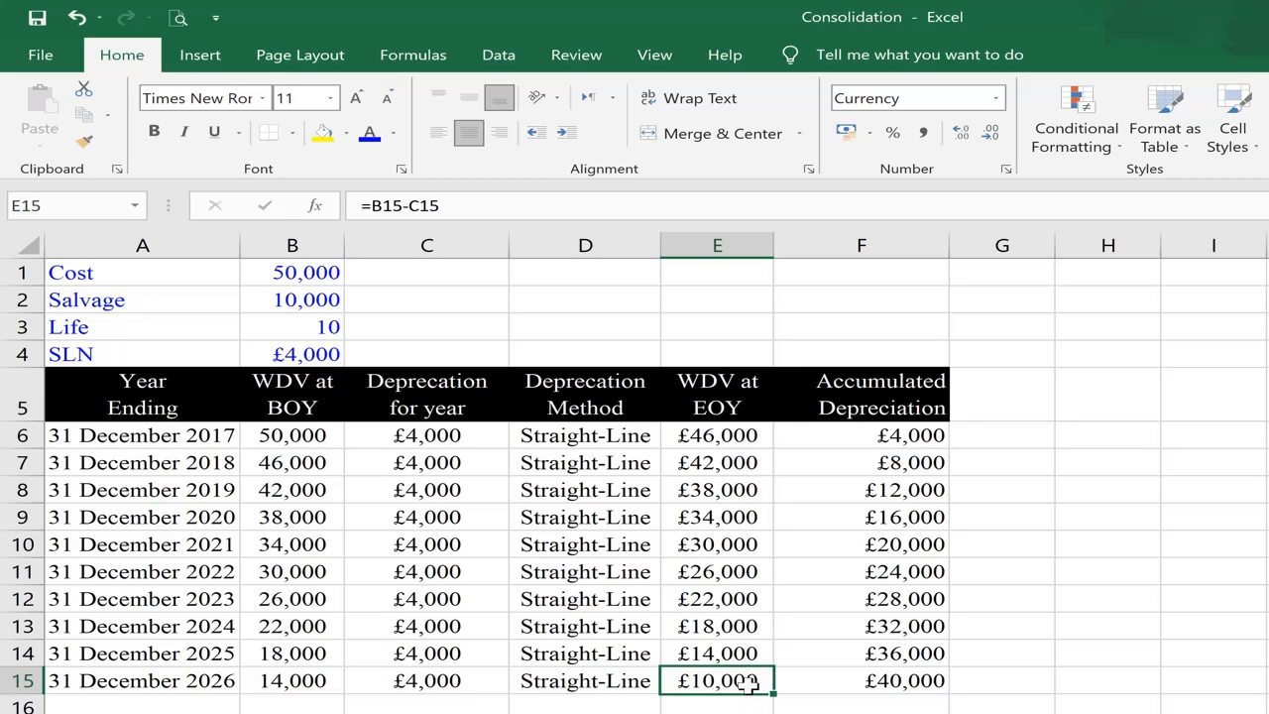
drag(427, 436, 421, 680)
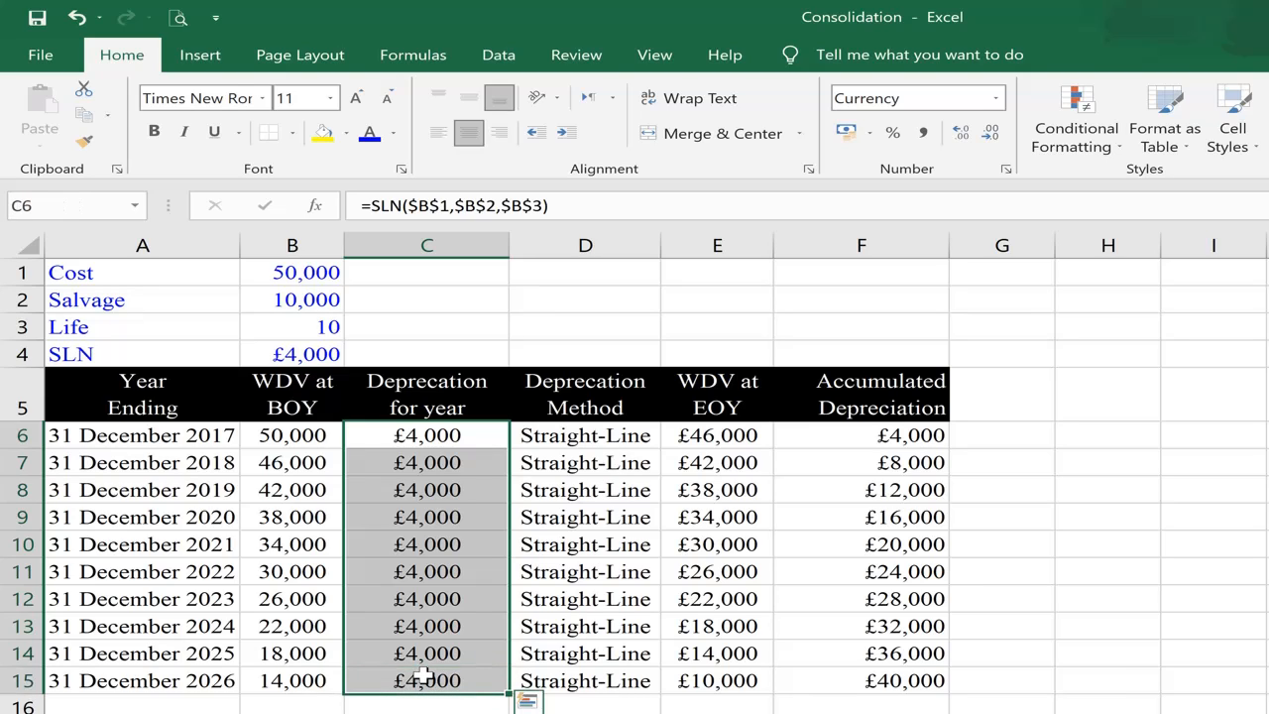